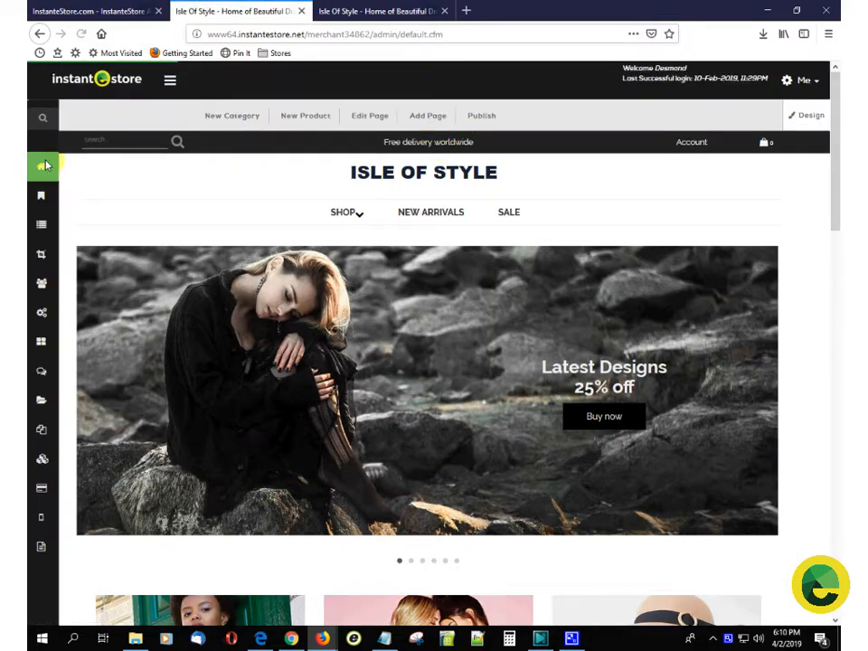
Open the Customize Template page in the store's design settings
left_click(46, 170)
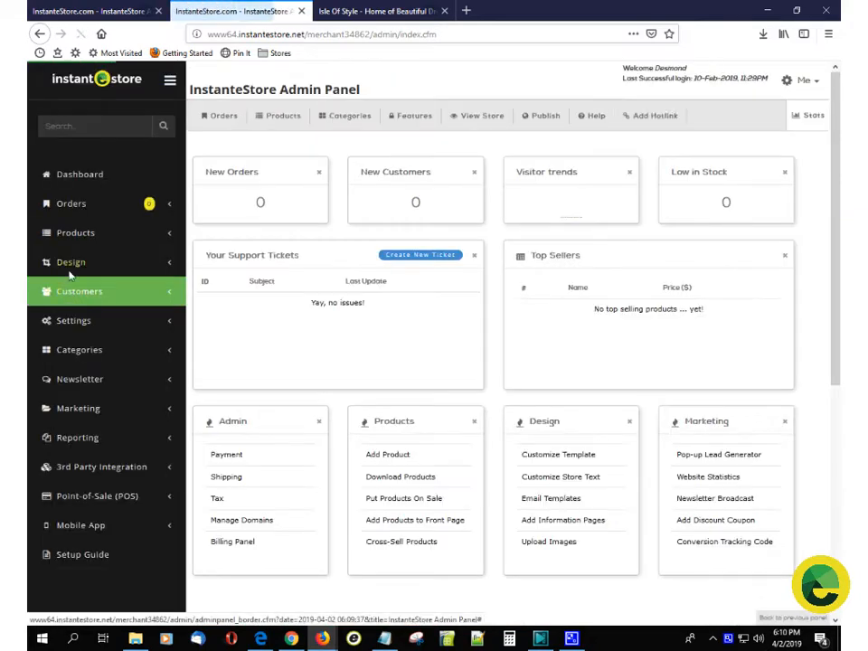
left_click(56, 263)
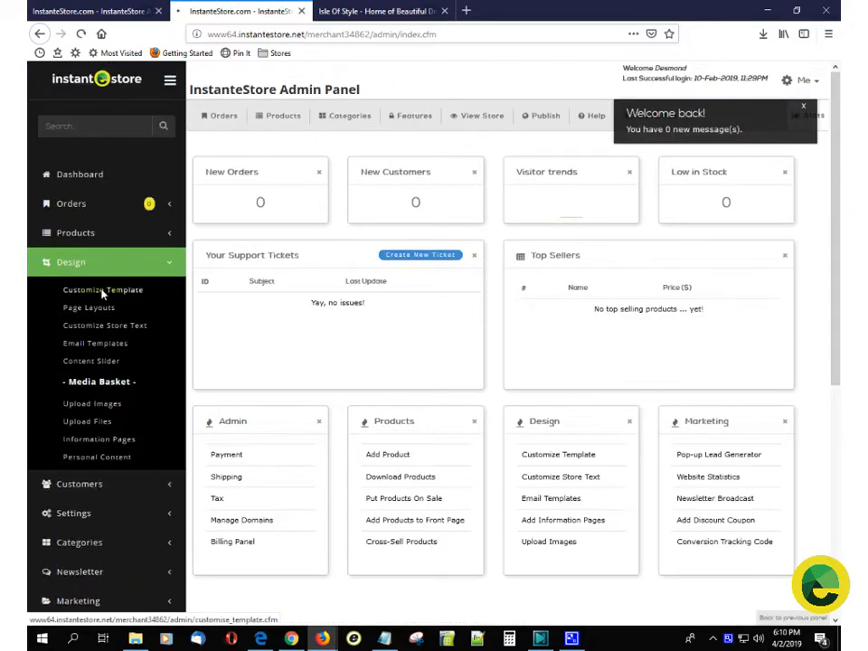
left_click(103, 290)
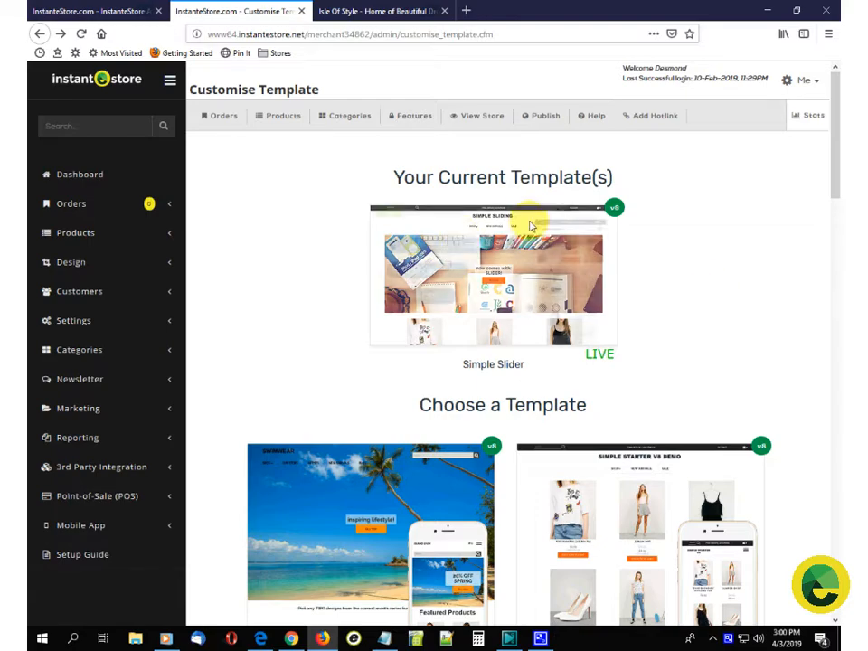
Look through the store's current template and the free templates available to choose from
scroll(660, 261, "down", 2)
scroll(659, 264, "down", 8)
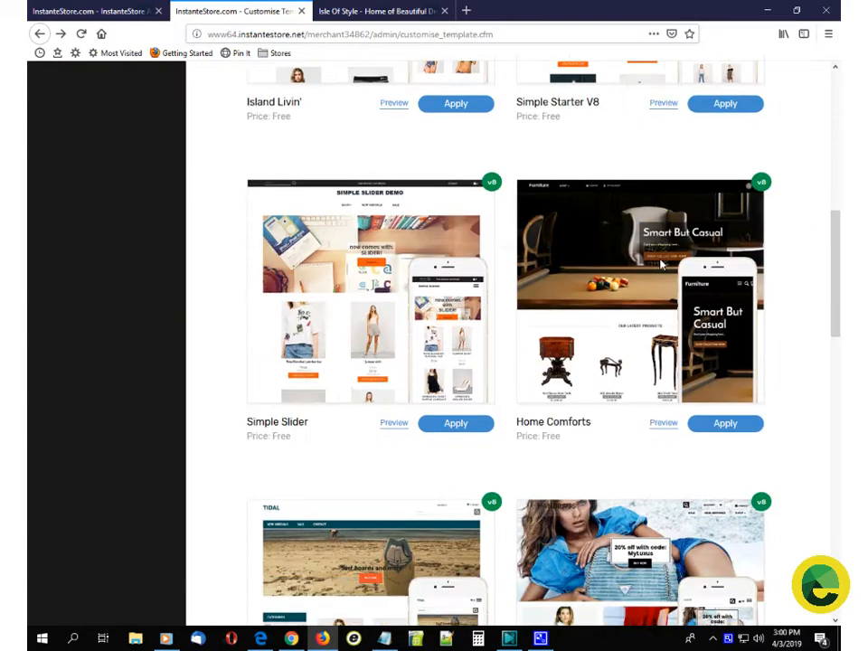
scroll(660, 264, "down", 8)
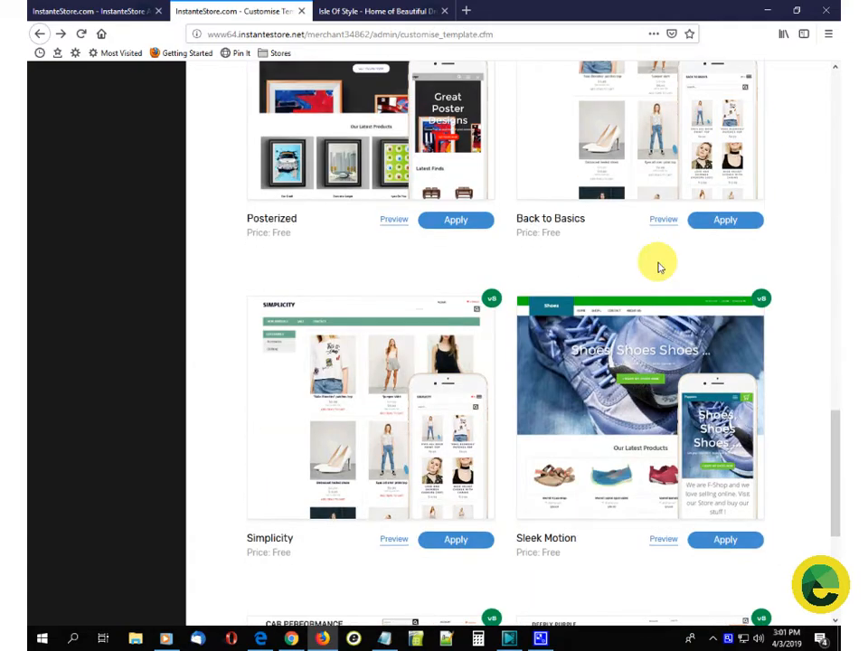
scroll(660, 265, "down", 2)
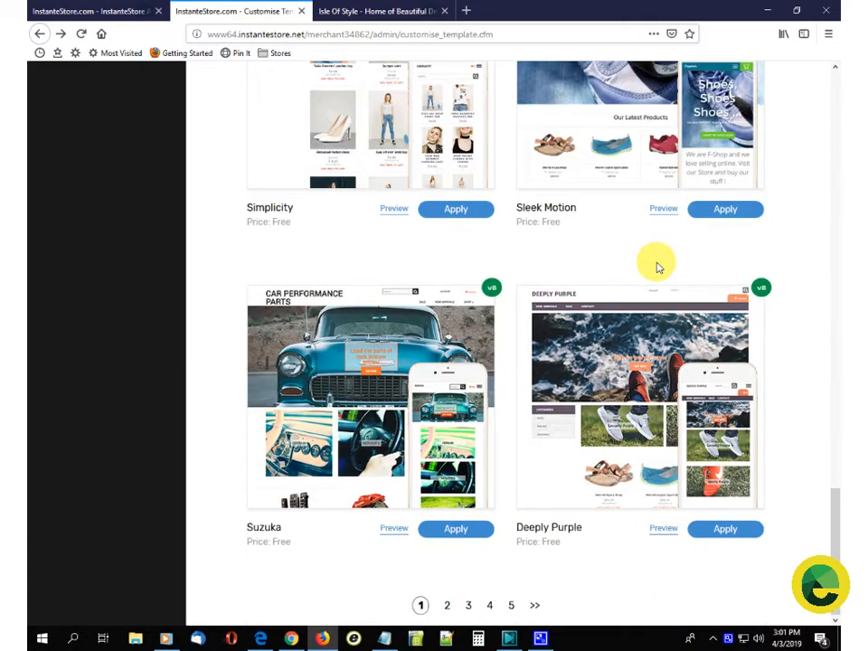
scroll(658, 267, "up", 12)
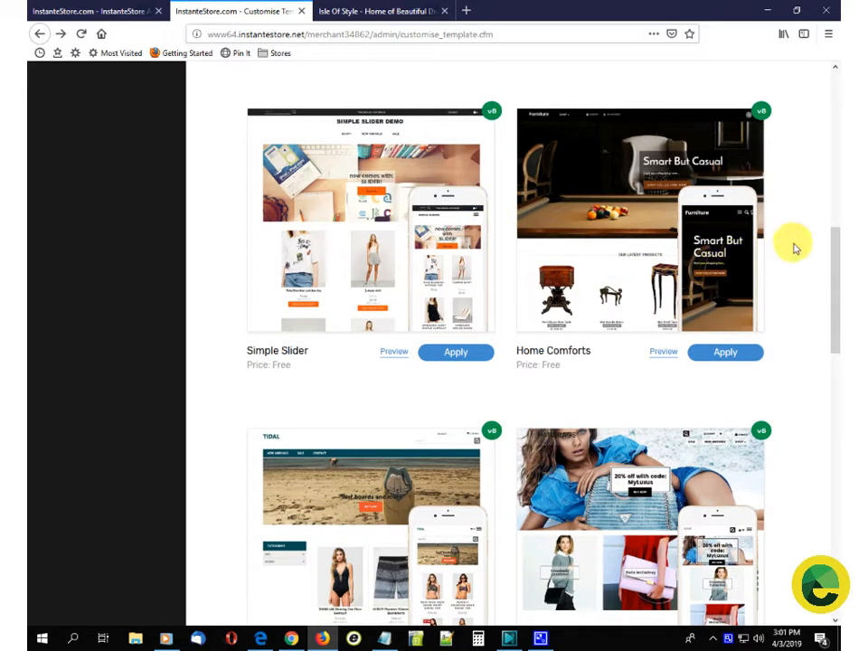
scroll(795, 242, "up", 5)
scroll(795, 244, "up", 2)
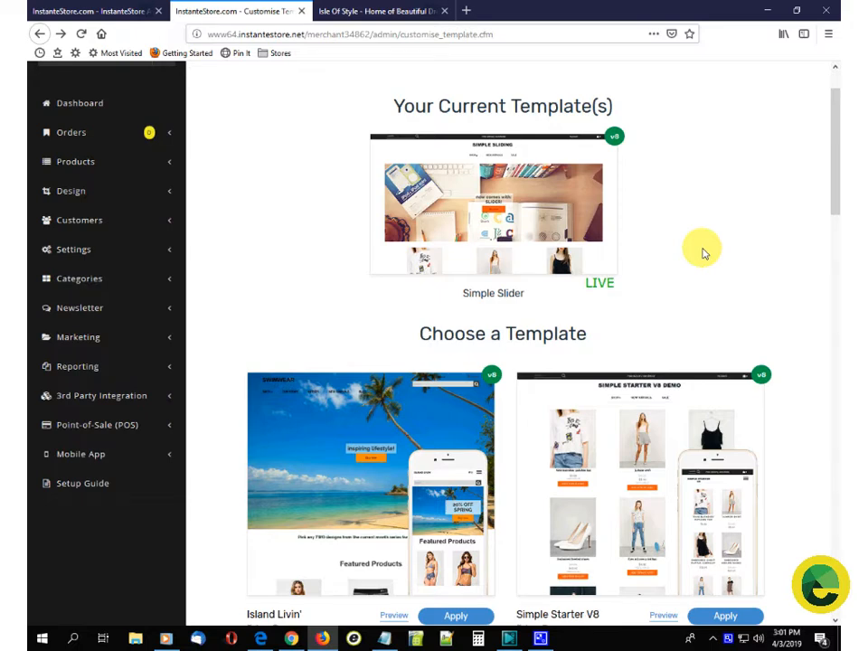
scroll(704, 254, "down", 2)
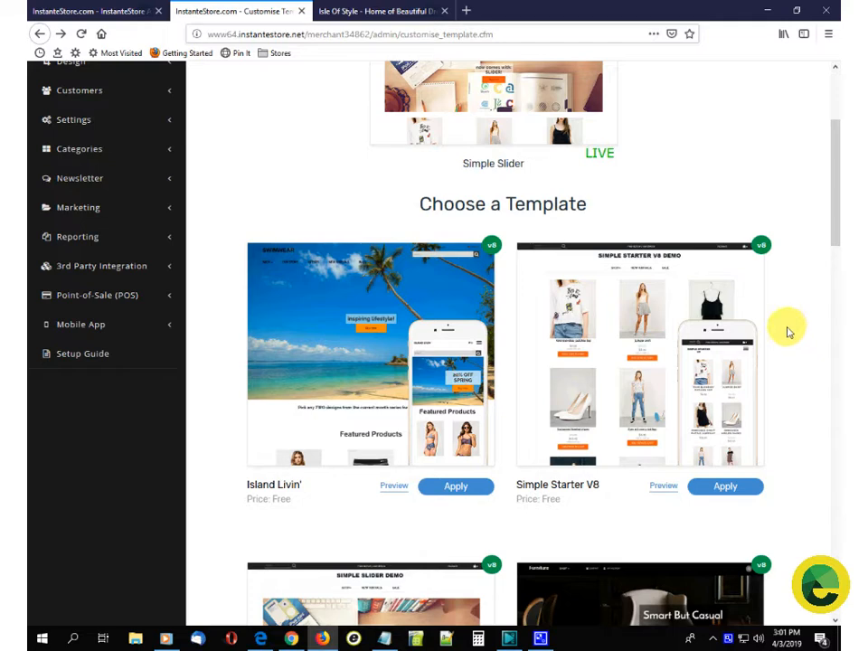
scroll(785, 330, "up", 1)
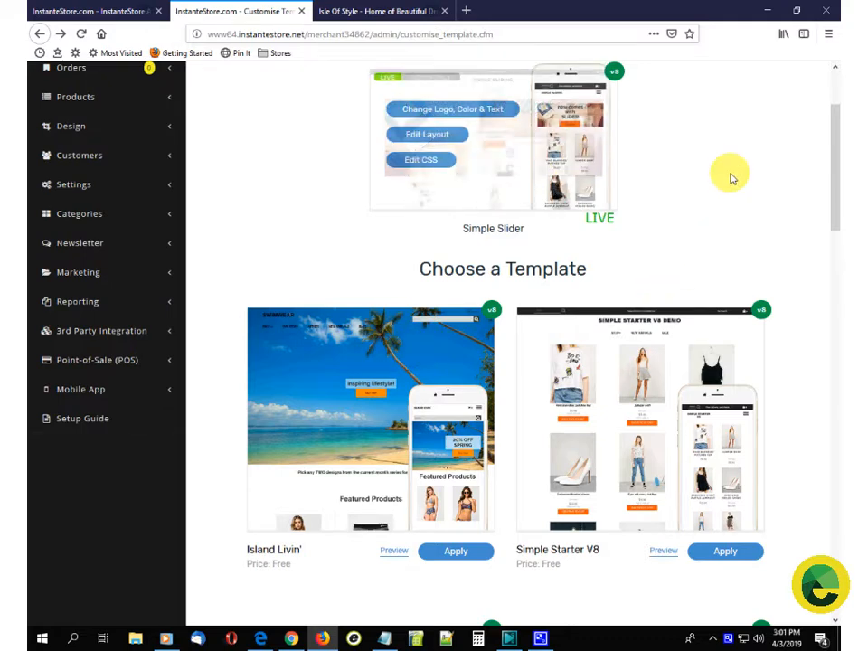
scroll(732, 212, "down", 2)
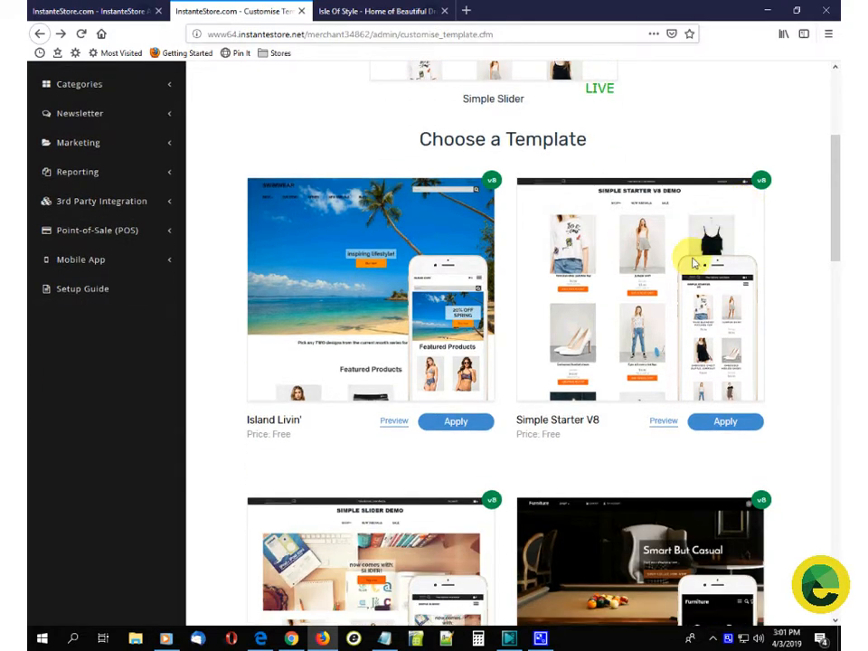
scroll(780, 314, "down", 2)
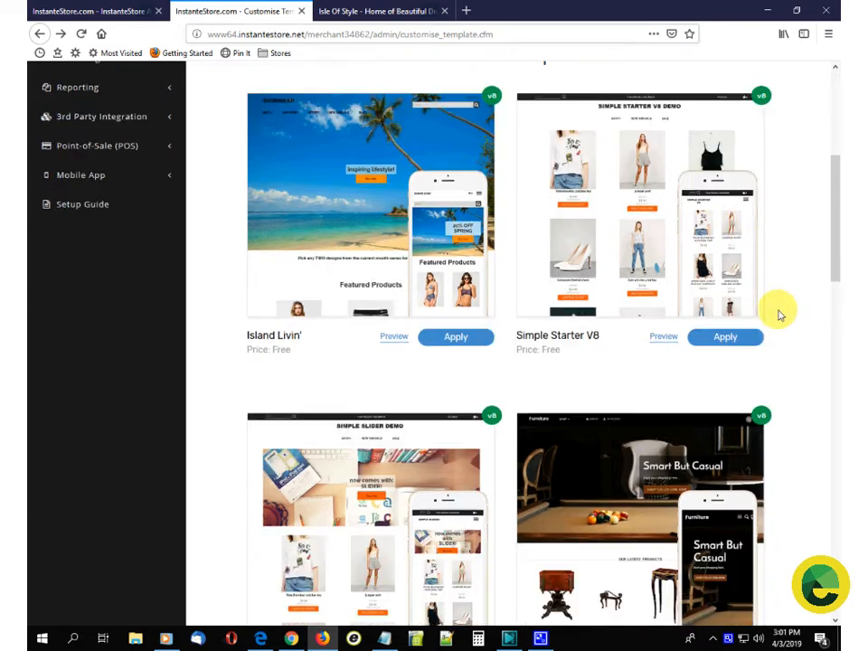
scroll(781, 314, "up", 2)
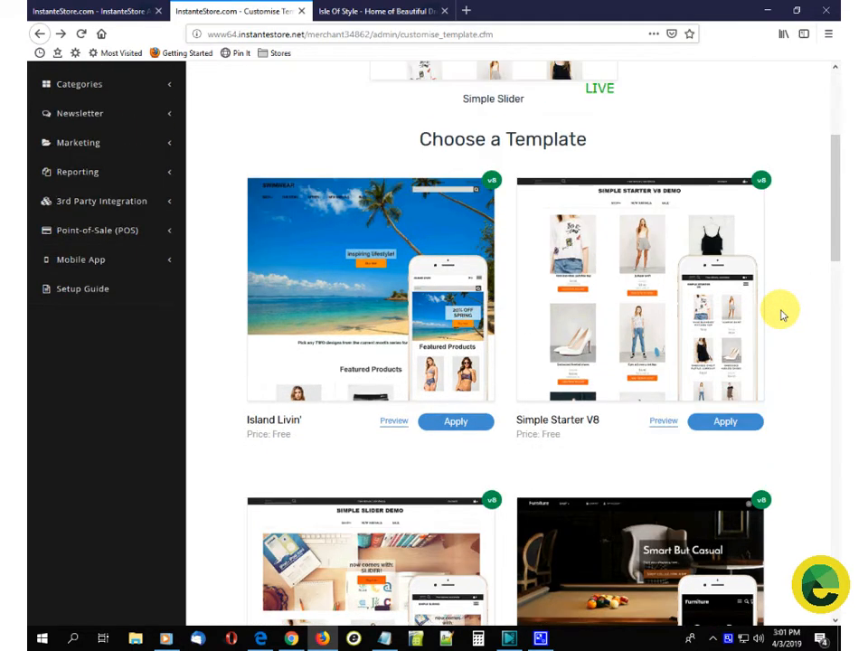
Preview the Simple Starter V8 template, look over its product layout and close the preview
left_click(664, 421)
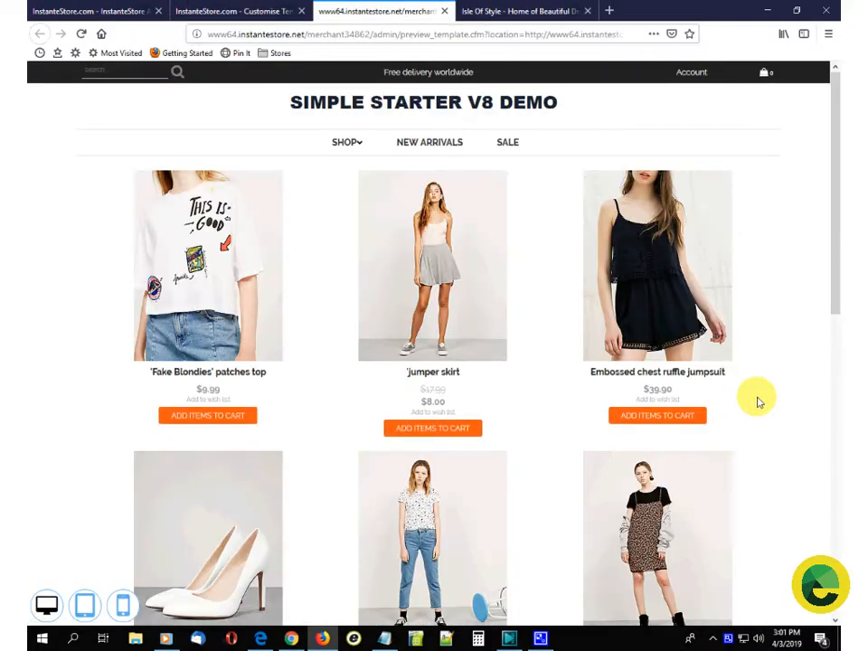
scroll(757, 401, "down", 2)
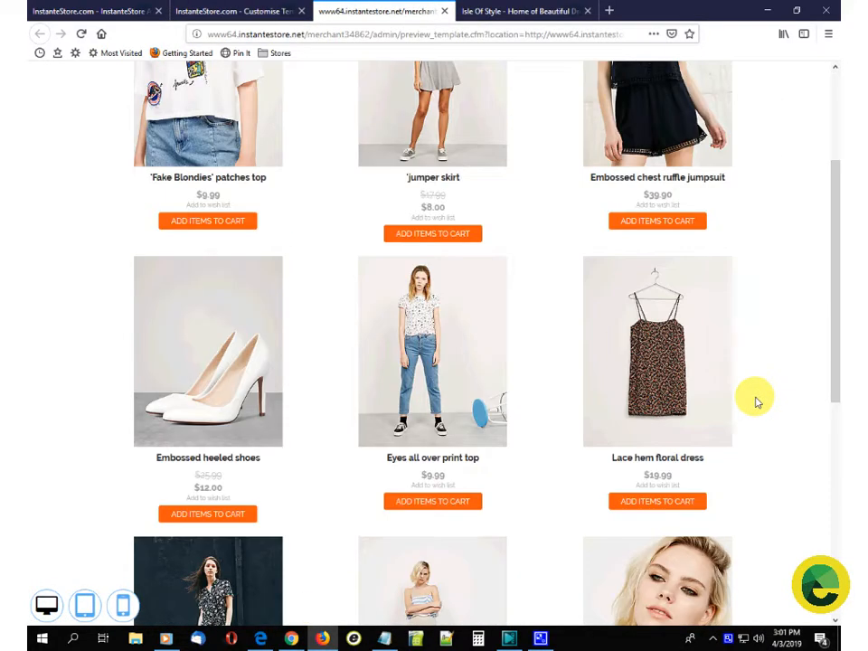
scroll(756, 399, "up", 2)
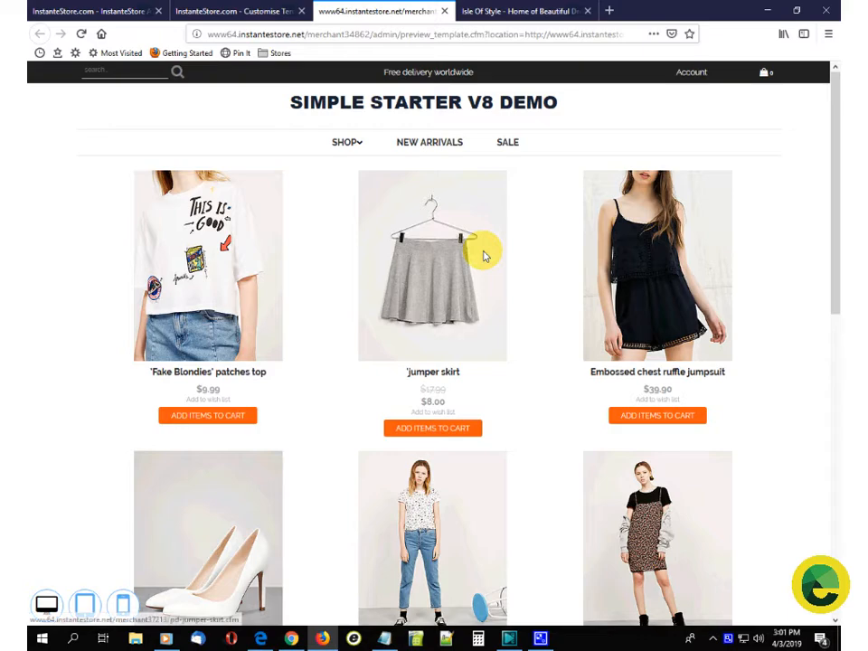
left_click(443, 11)
Preview the Tidal template, expand its Men and Clothing product categories, and close the preview
scroll(557, 487, "down", 3)
scroll(555, 488, "down", 5)
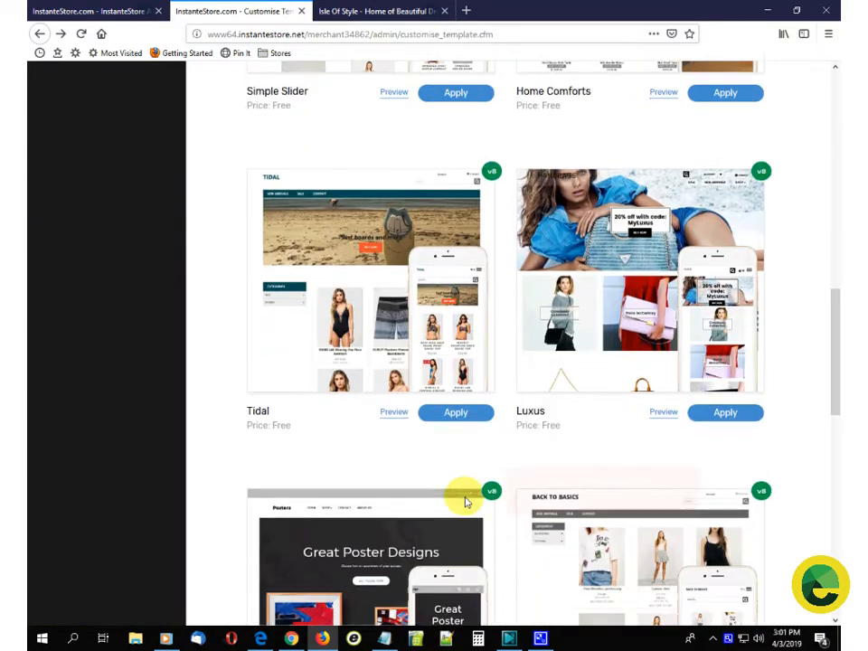
left_click(388, 412)
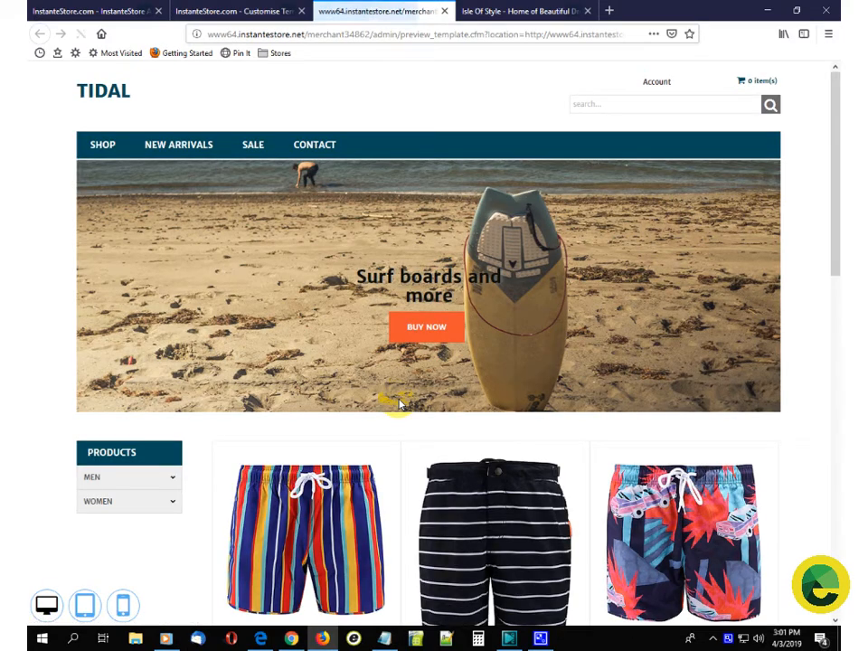
scroll(361, 398, "down", 3)
left_click(172, 349)
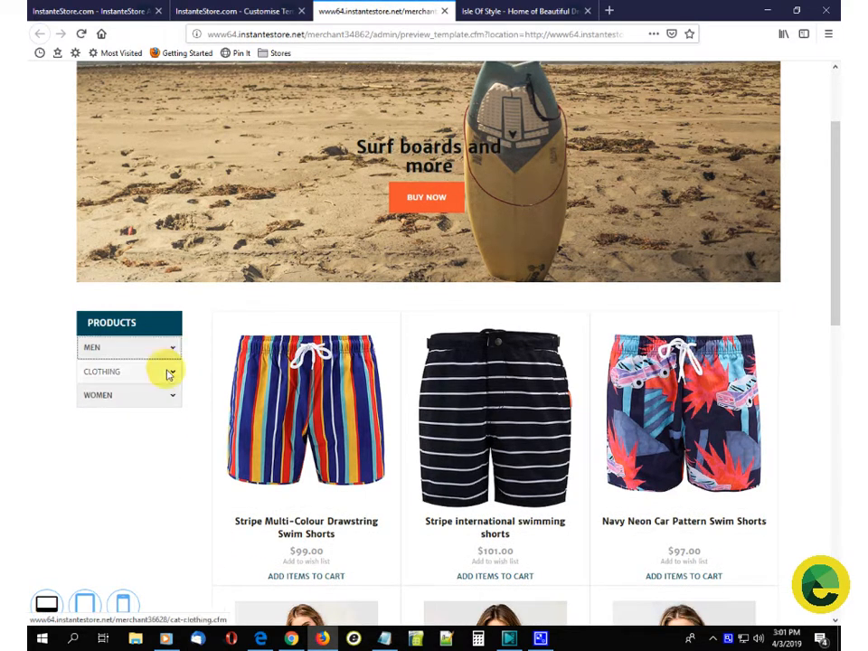
left_click(169, 372)
scroll(244, 126, "up", 3)
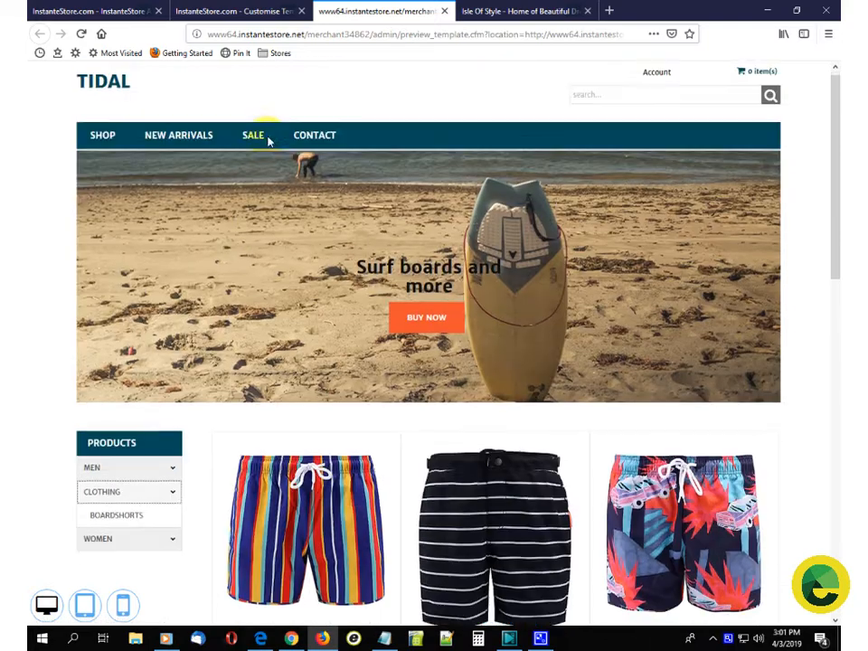
left_click(444, 11)
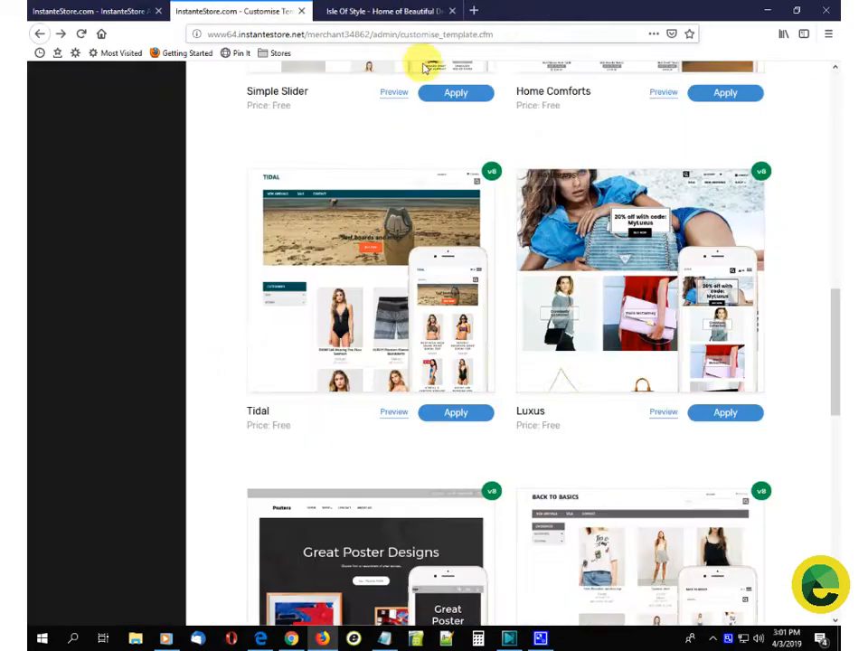
Apply the Tidal template to the store and make it the live template
left_click(445, 412)
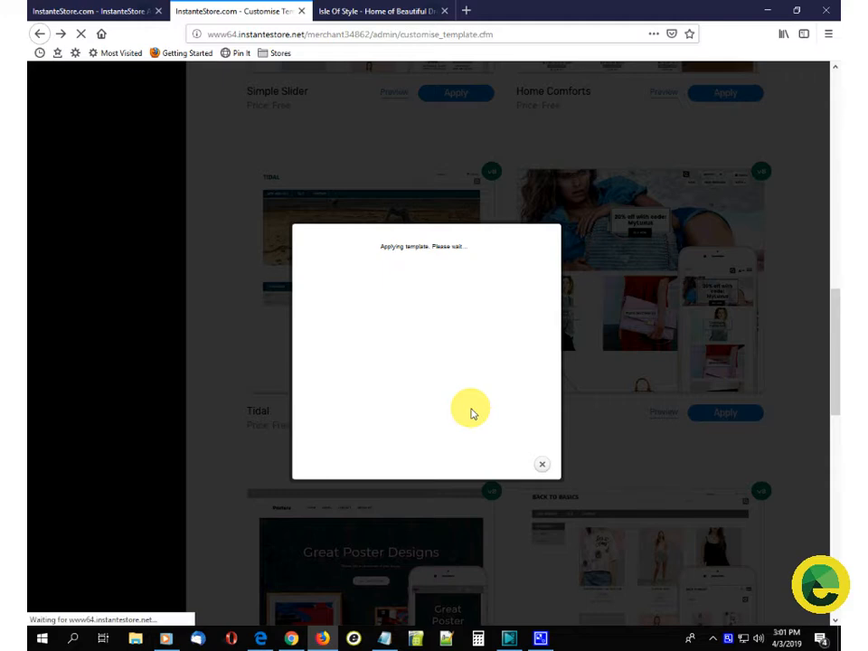
left_click(542, 467)
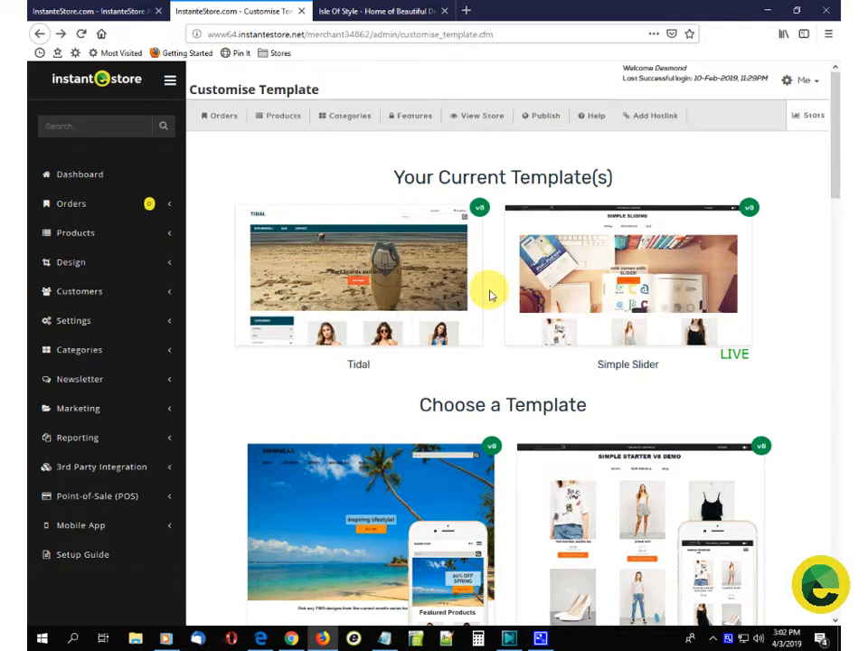
mouse_move(253, 211)
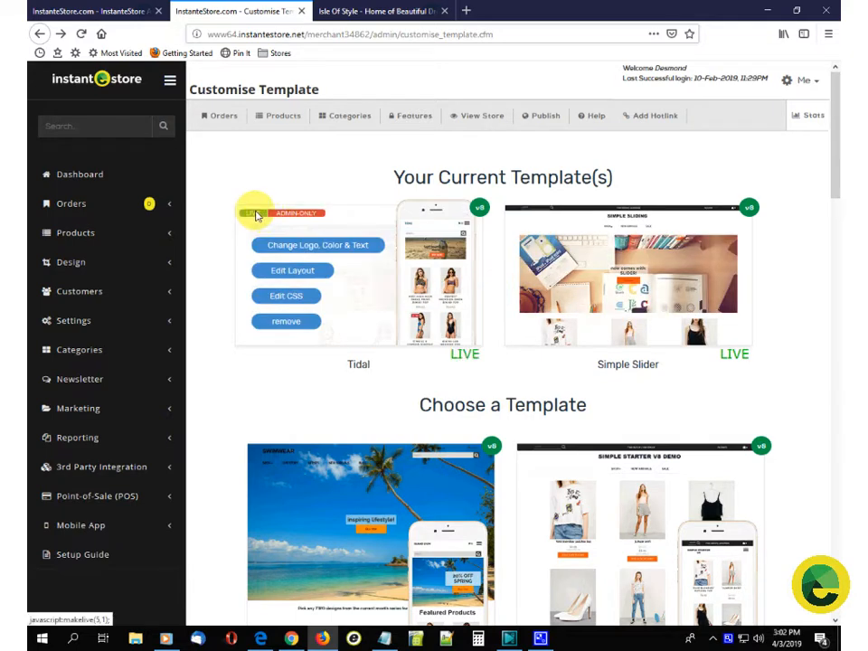
Make Simple Slider the live template again and remove Tidal from the current templates
mouse_move(548, 213)
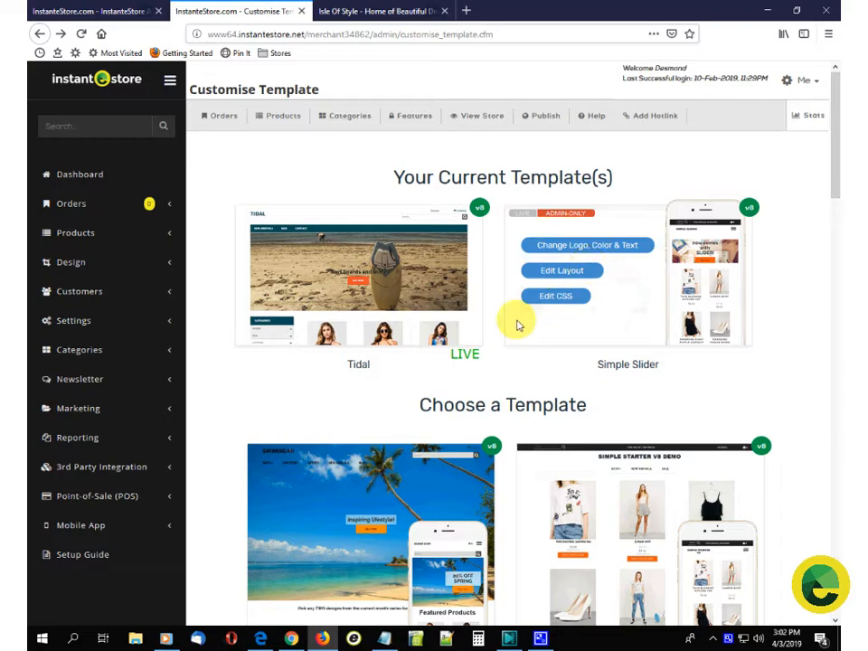
left_click(518, 211)
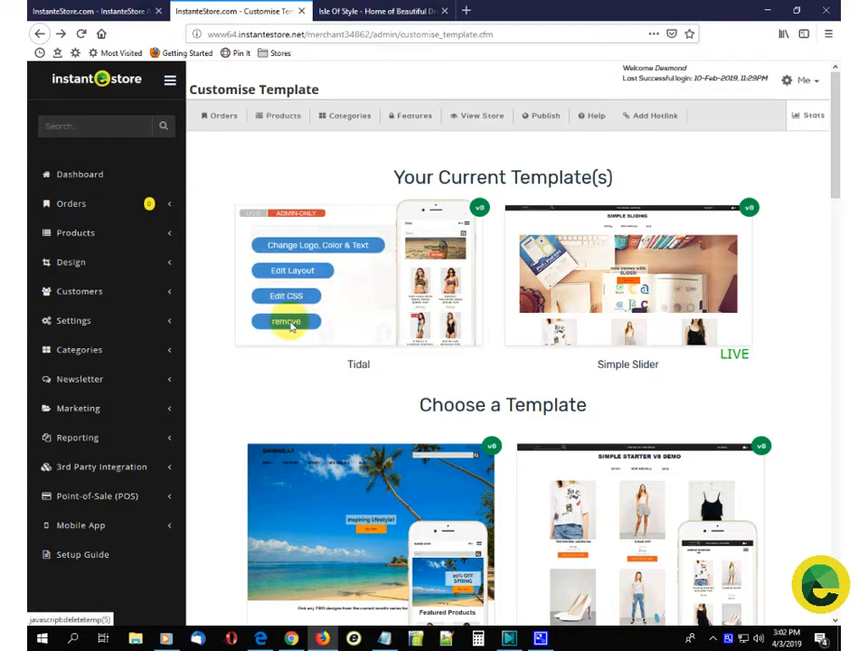
left_click(287, 323)
left_click(467, 290)
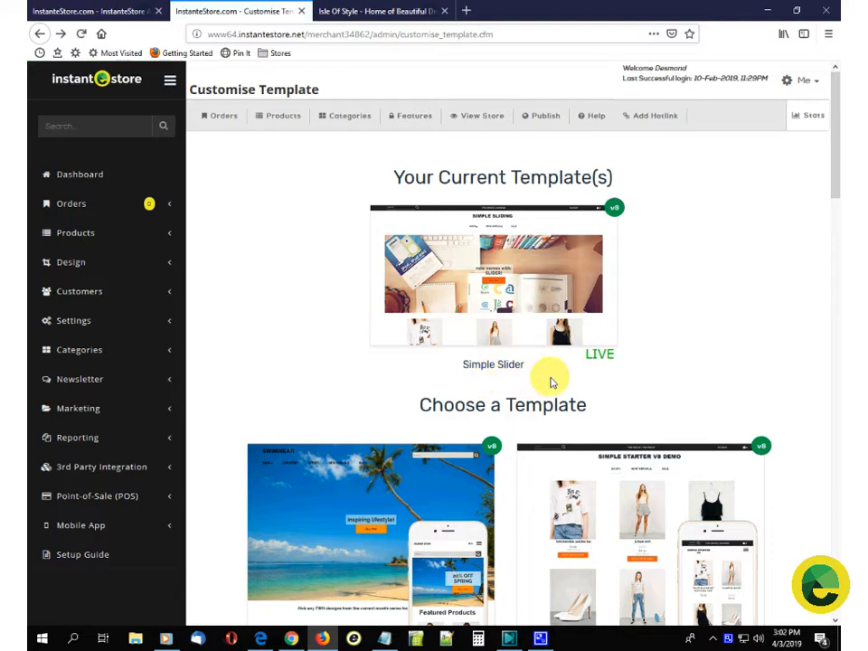
Examine the Isle of Style home page in design mode, from the header, menu and content slider to the collection banners and products
mouse_move(470, 315)
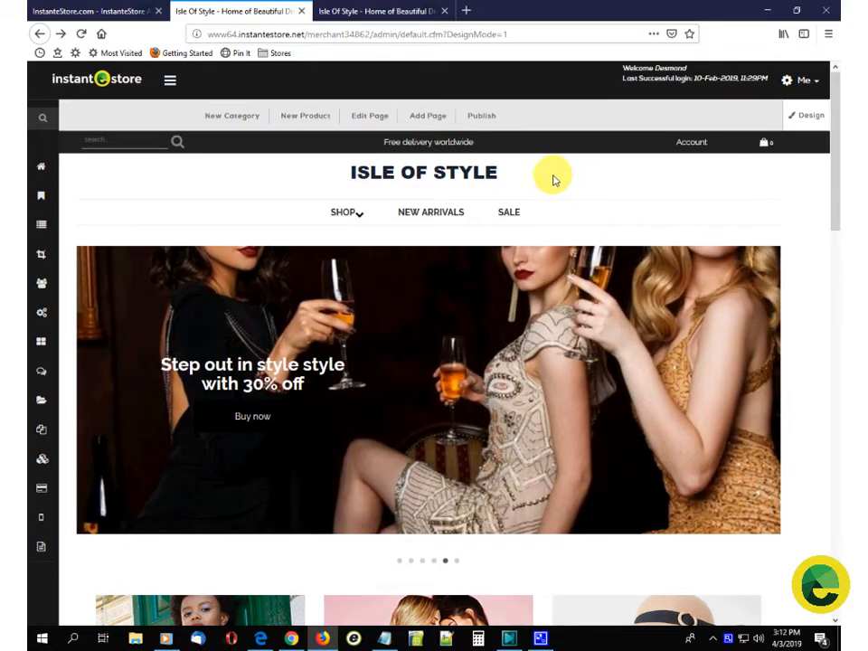
scroll(552, 178, "down", 5)
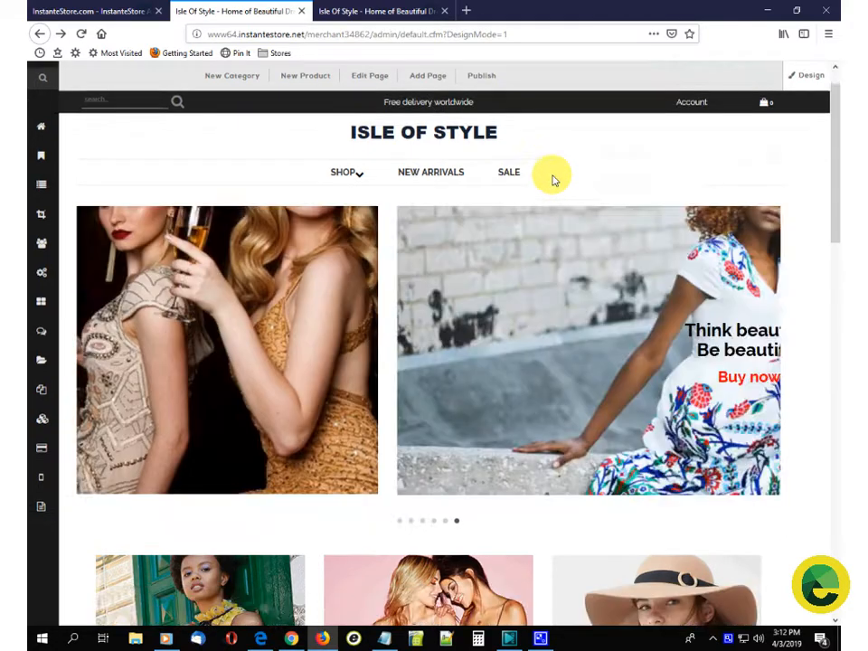
scroll(552, 178, "up", 5)
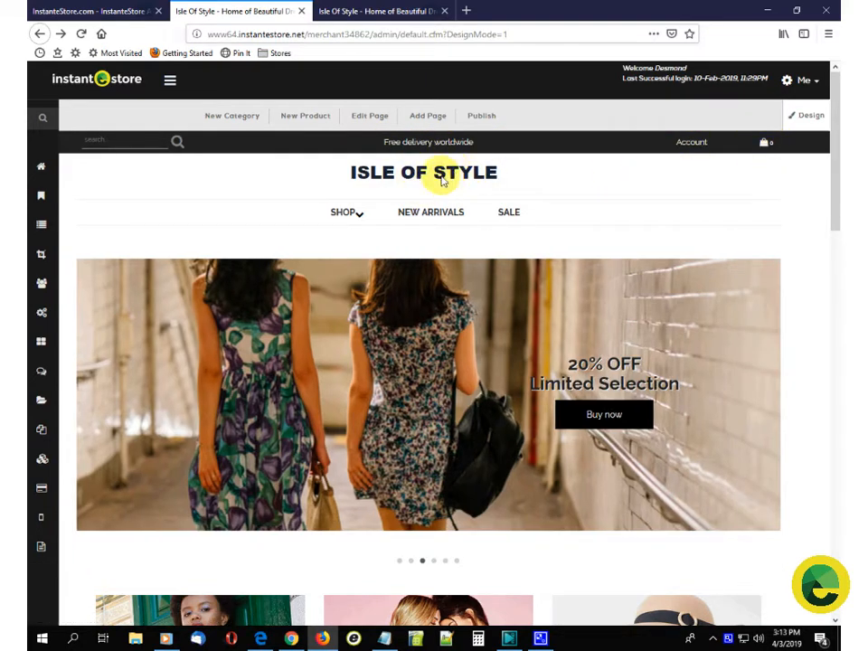
mouse_move(358, 219)
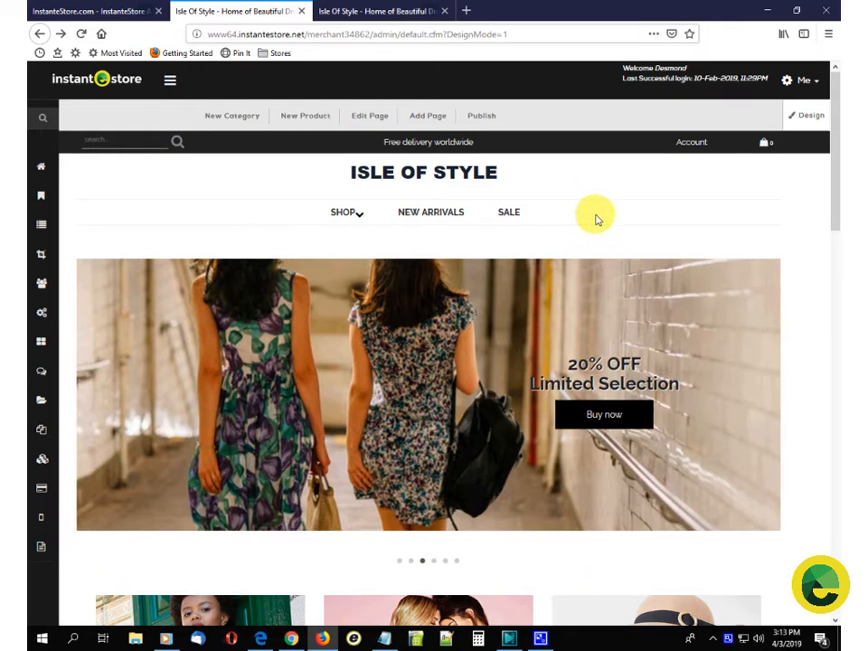
scroll(596, 220, "down", 3)
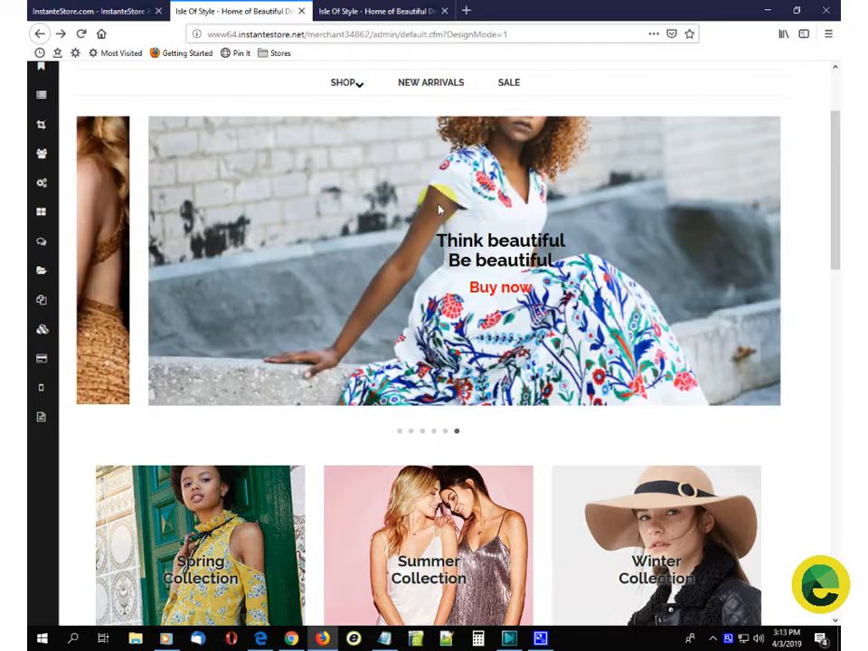
left_click(428, 209)
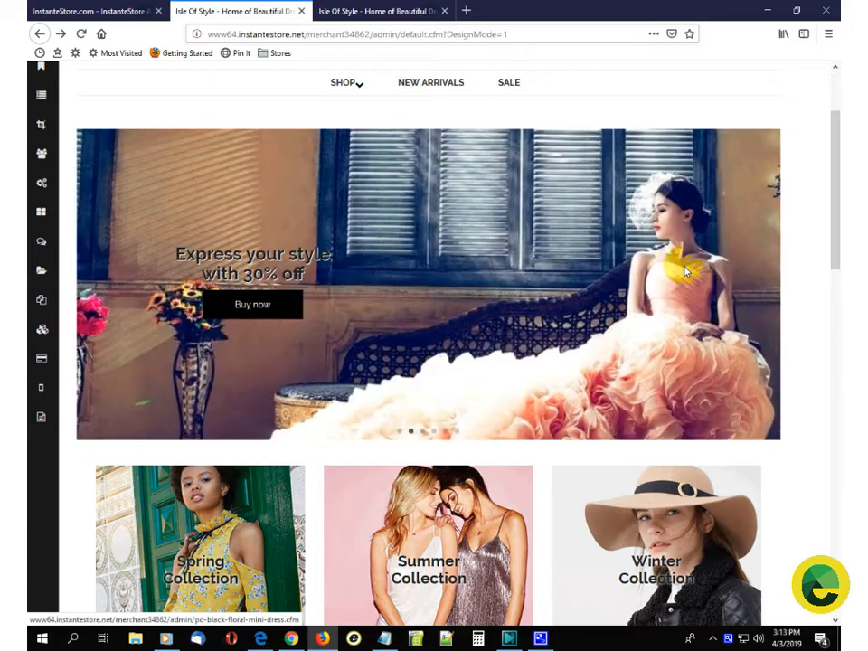
scroll(684, 271, "down", 3)
scroll(685, 271, "down", 2)
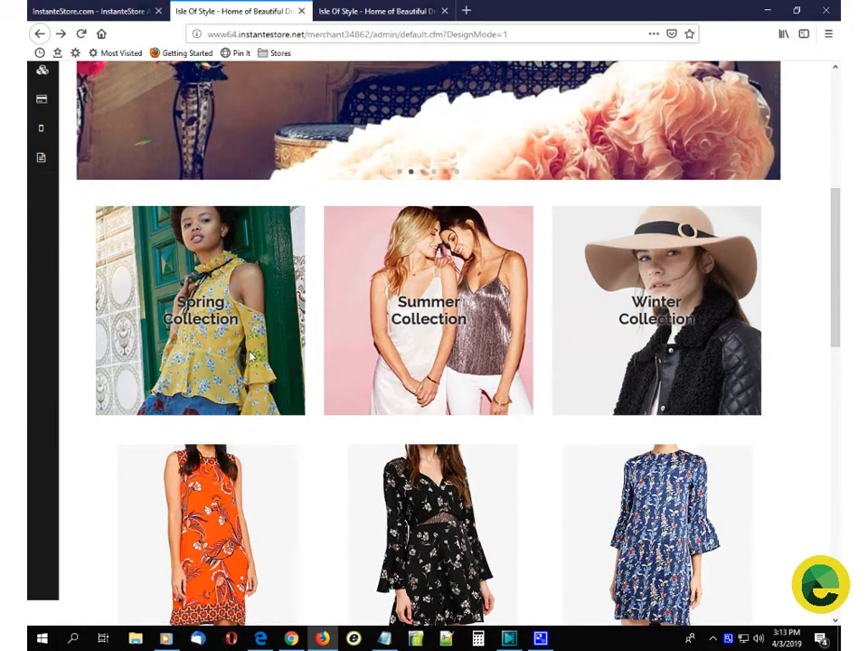
scroll(525, 294, "down", 6)
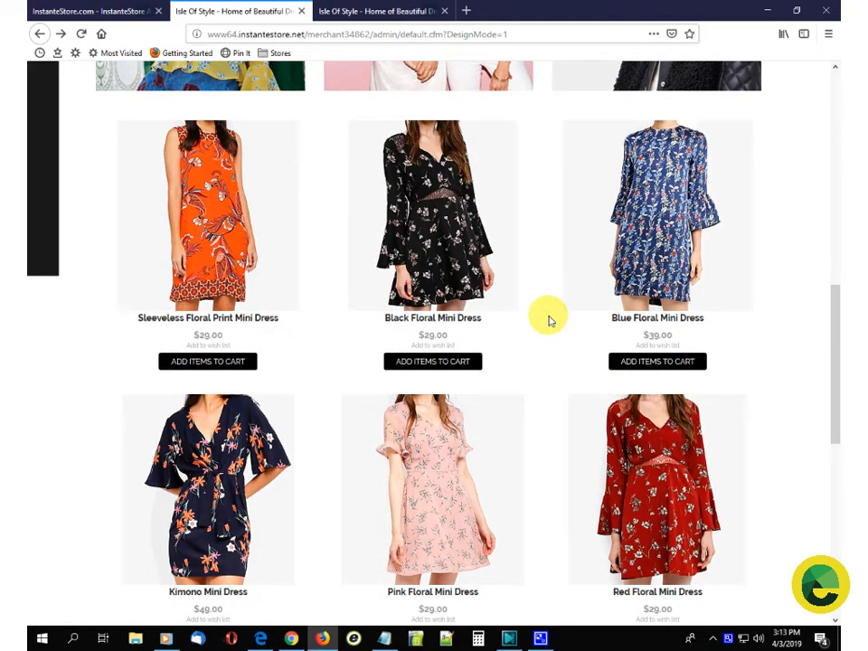
Examine the remaining products and the footer with its store links and payment logos on the home page
scroll(545, 327, "down", 7)
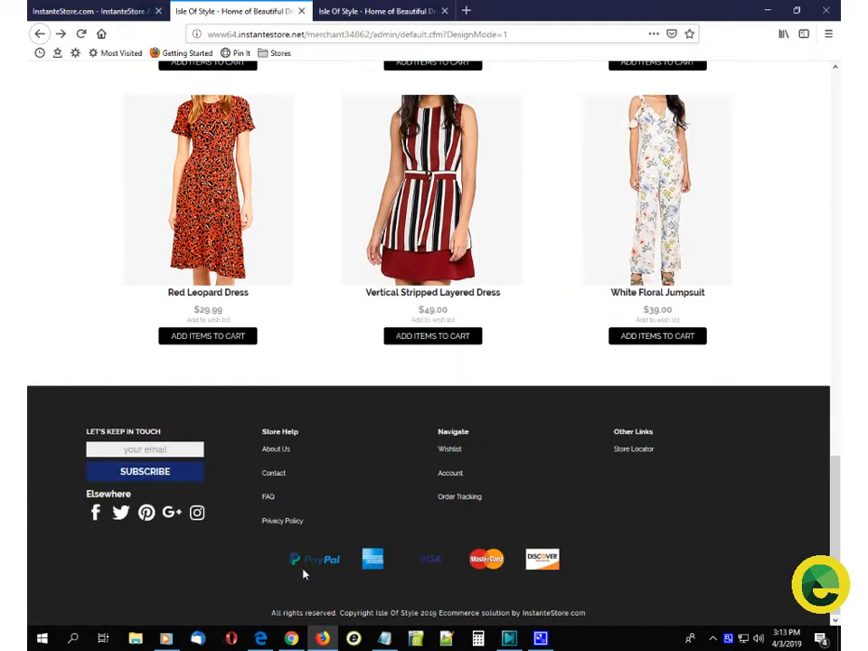
scroll(546, 470, "up", 15)
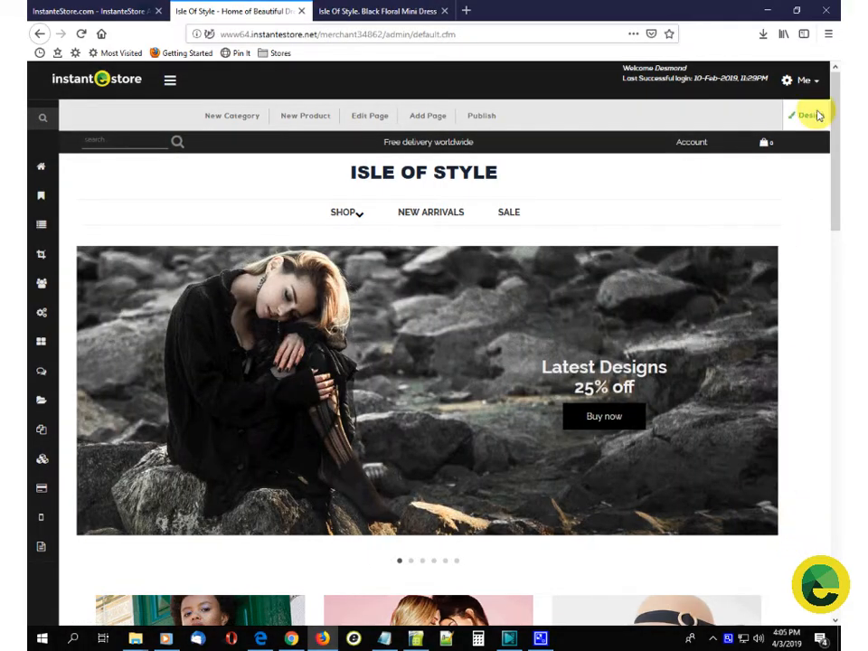
Open the store's Font & Color design editor and expand the Background Color settings with the footer in view
left_click(816, 116)
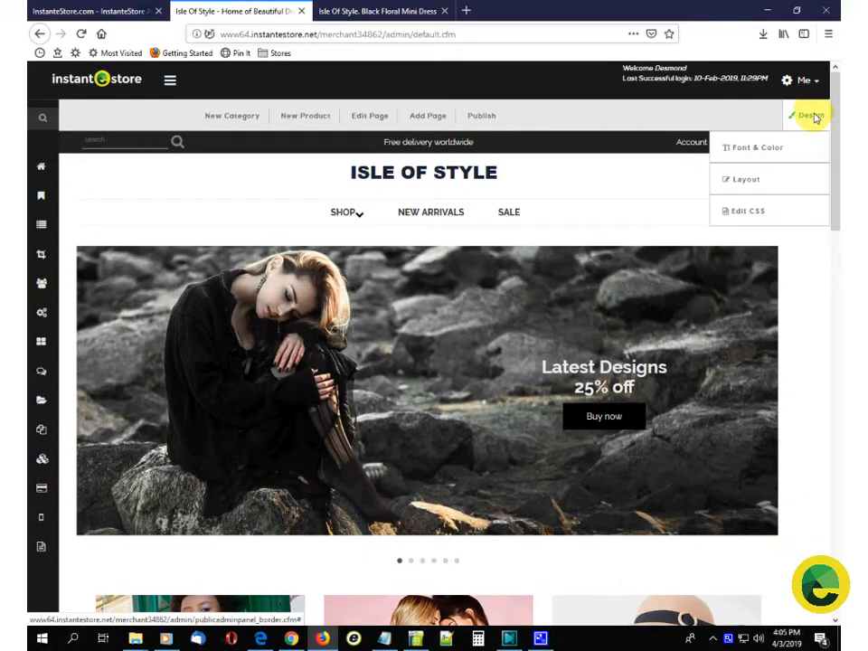
left_click(744, 144)
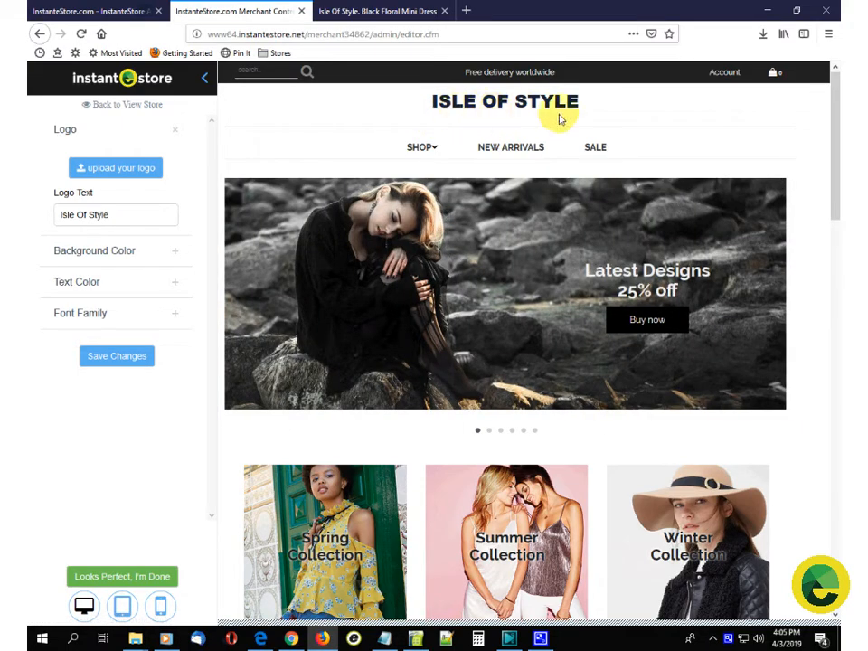
left_click(174, 249)
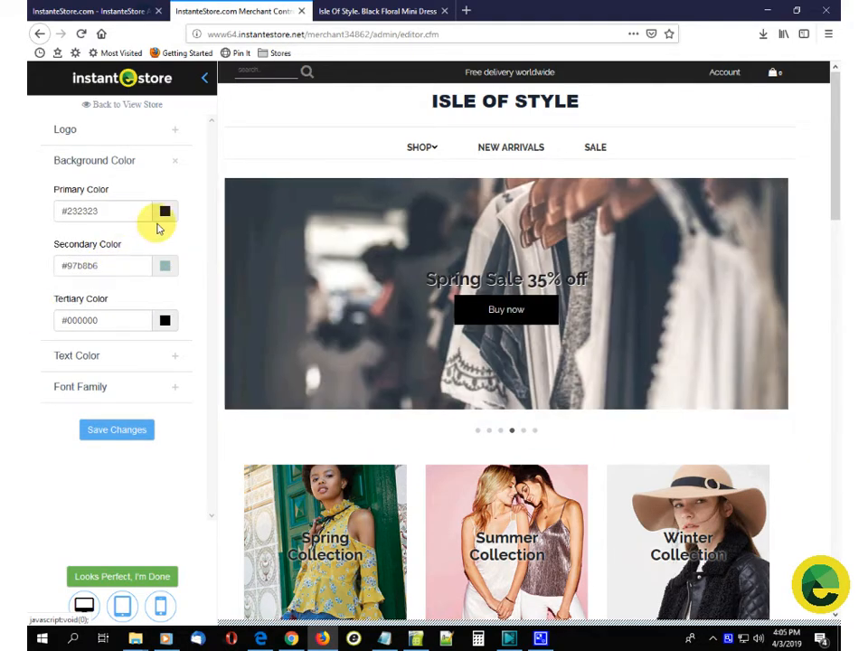
scroll(263, 271, "down", 3)
scroll(262, 274, "down", 11)
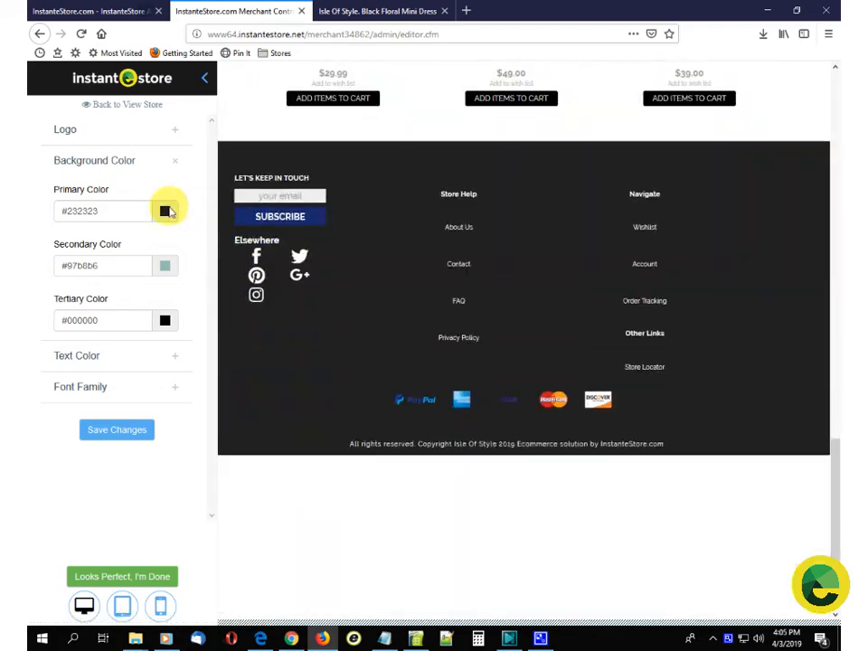
Set the primary background color to pink, rgba(210,44,179), at about 0.8 opacity
left_click(166, 212)
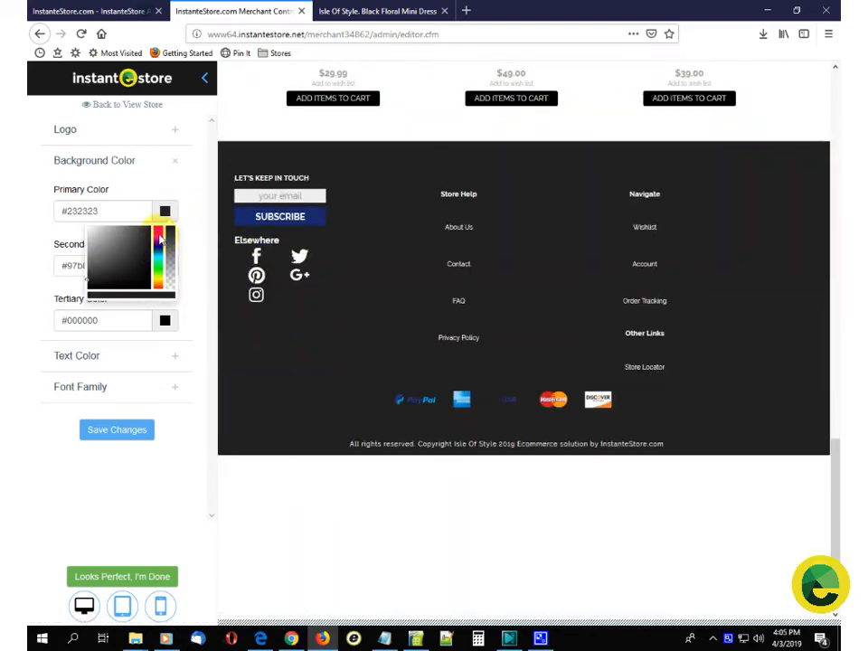
left_click(159, 236)
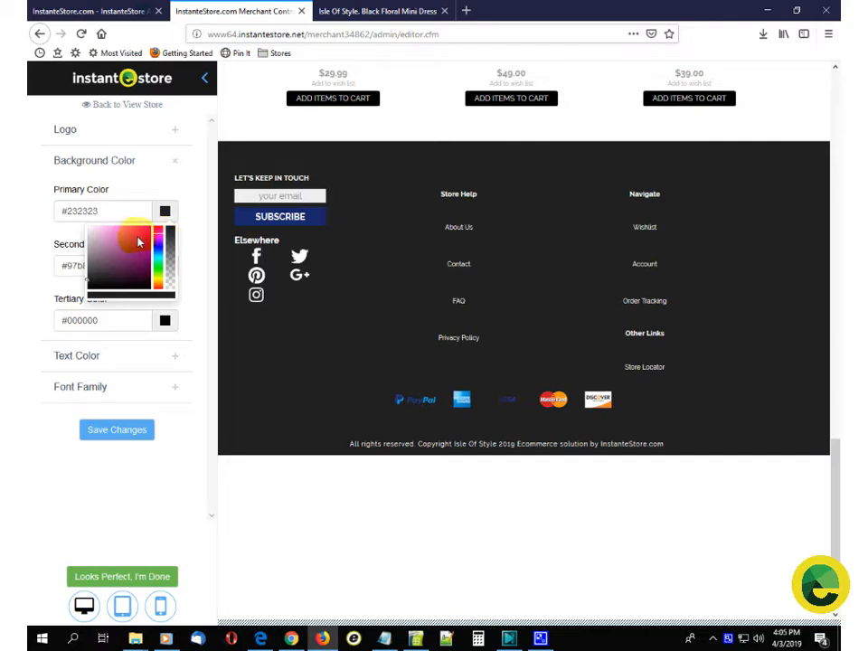
left_click(137, 238)
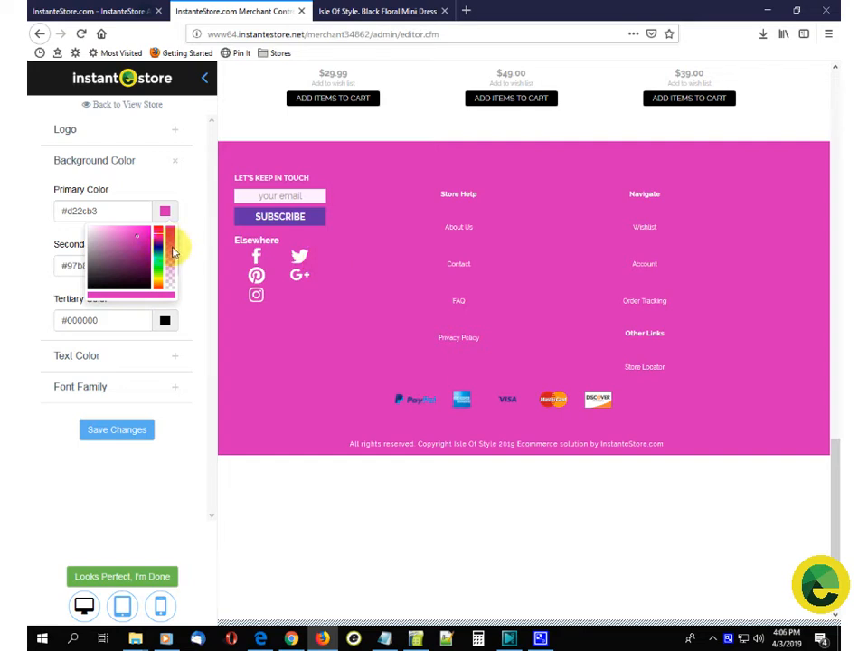
left_click_drag(174, 252, 174, 278)
left_click(174, 238)
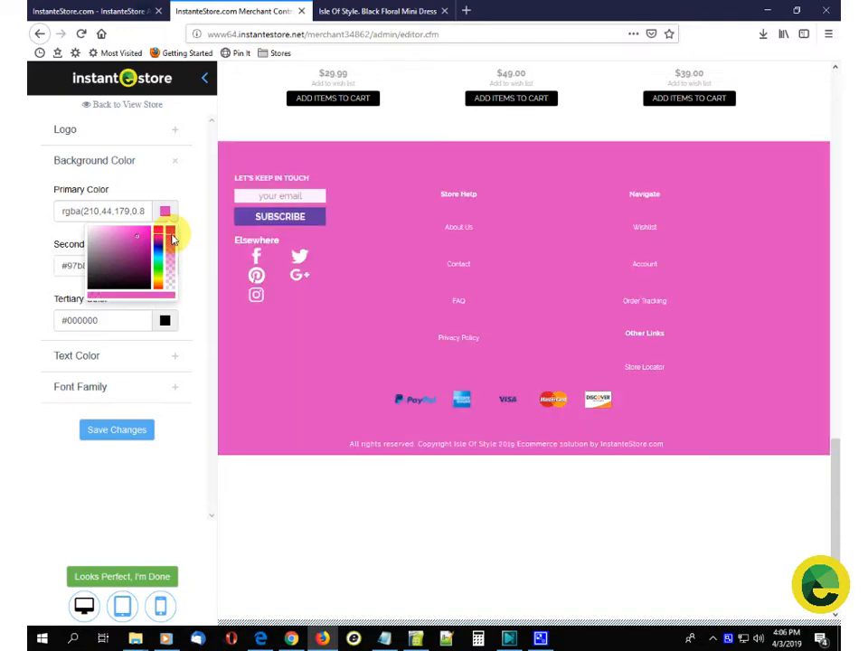
left_click(190, 258)
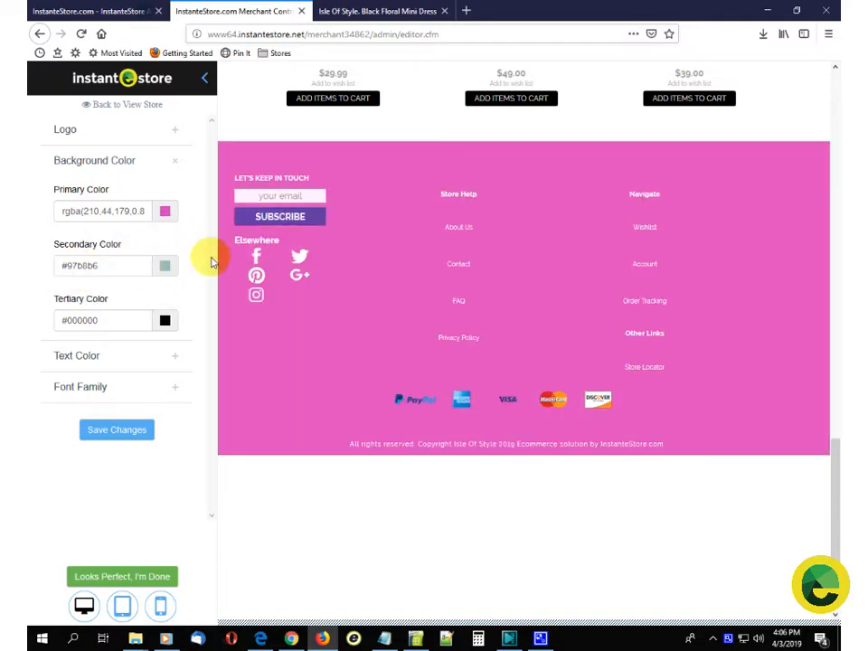
Set the secondary background color to turquoise, rgba(57,205,196), at about 0.3 opacity and check it on the Shop submenu
scroll(219, 271, "up", 3)
scroll(219, 275, "up", 20)
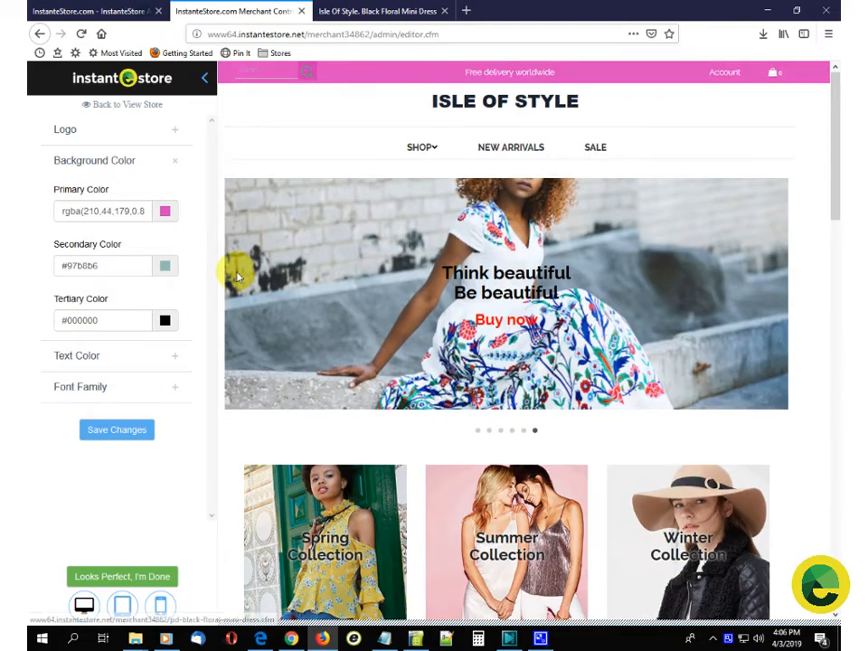
left_click(419, 147)
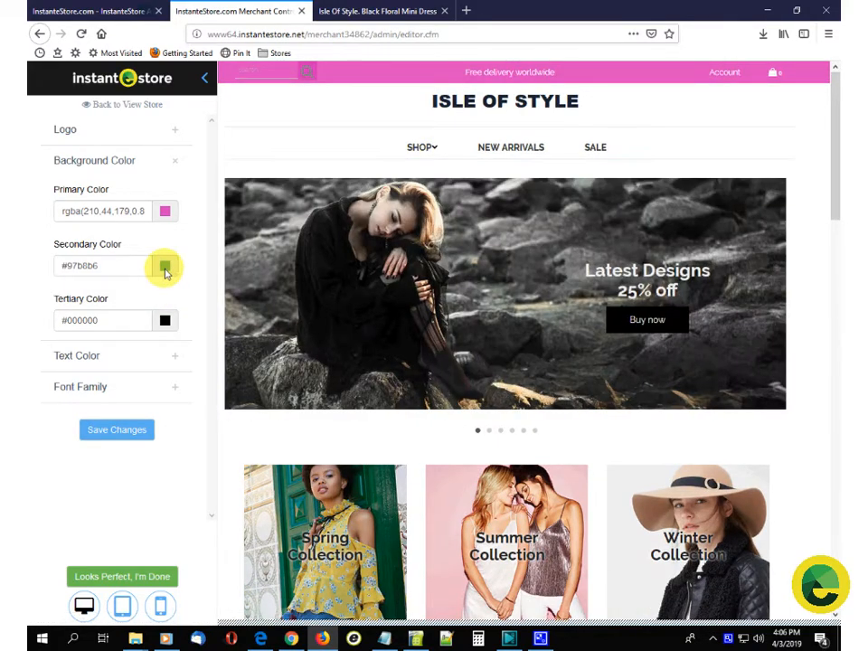
left_click(165, 265)
left_click(134, 297)
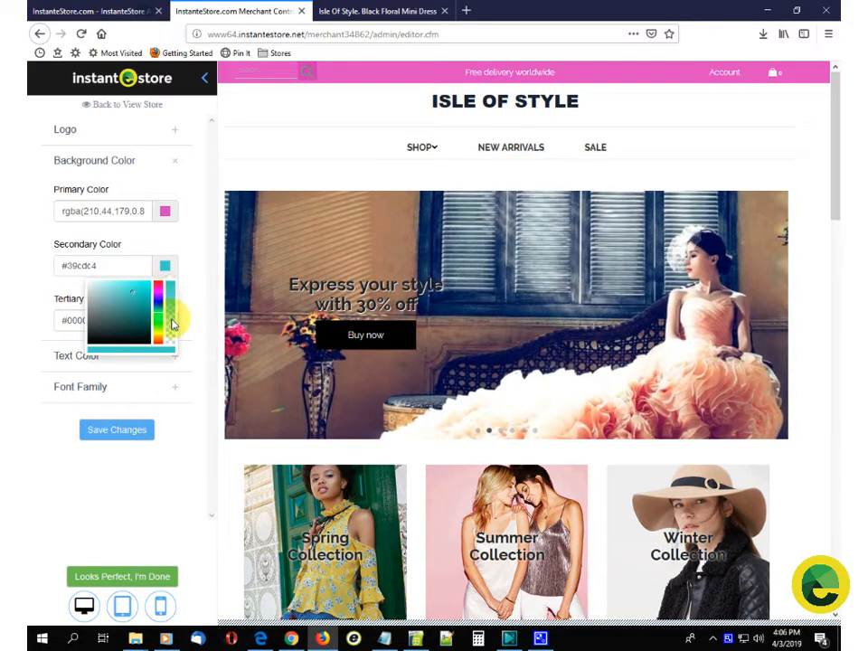
left_click(170, 328)
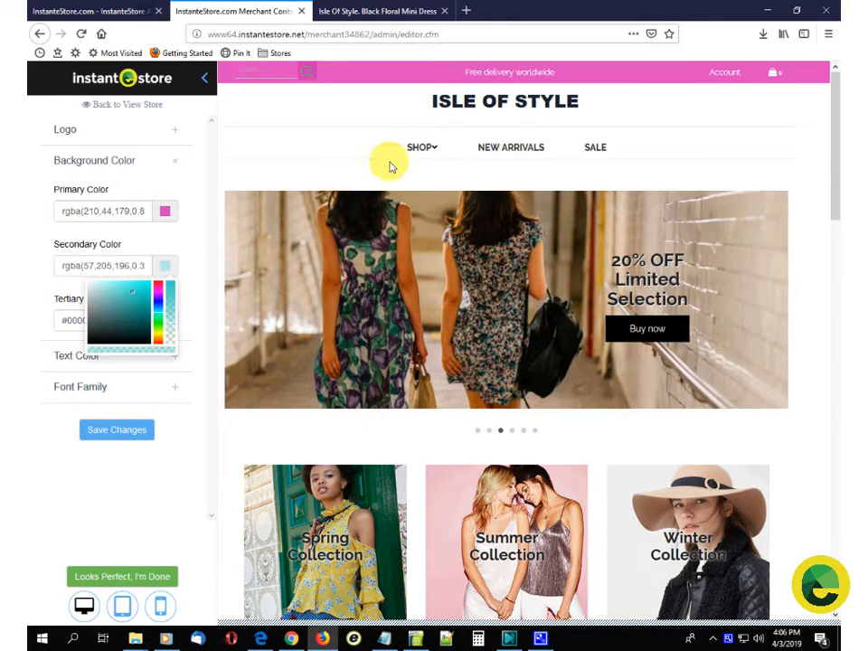
mouse_move(422, 150)
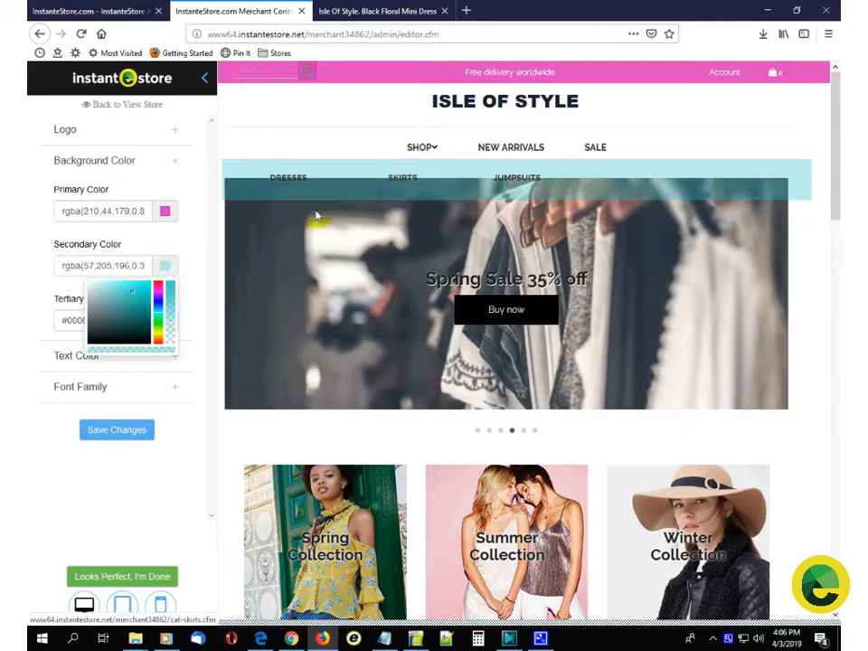
left_click(191, 316)
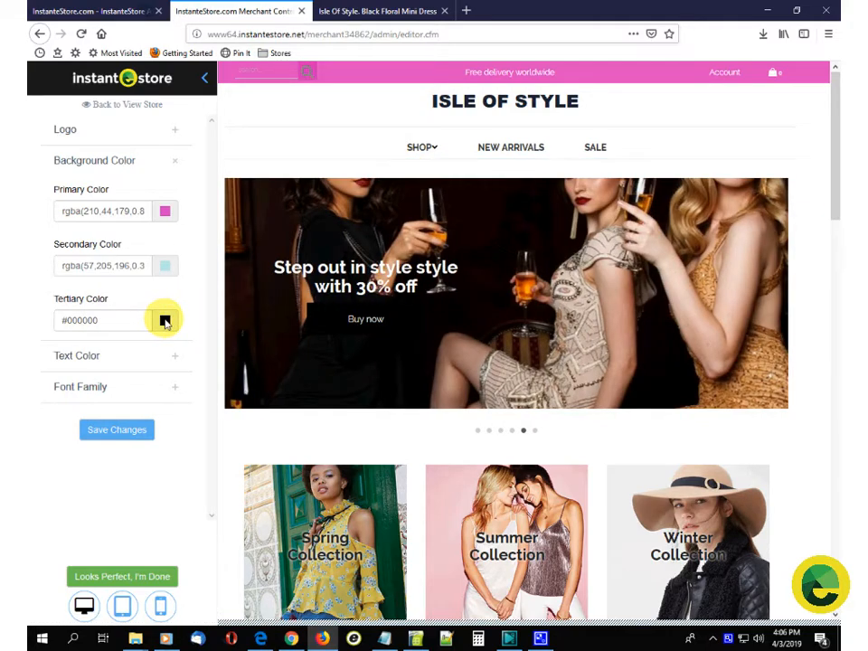
Set the tertiary background color to orange #d78a24 with the product cart buttons in view
left_click(164, 321)
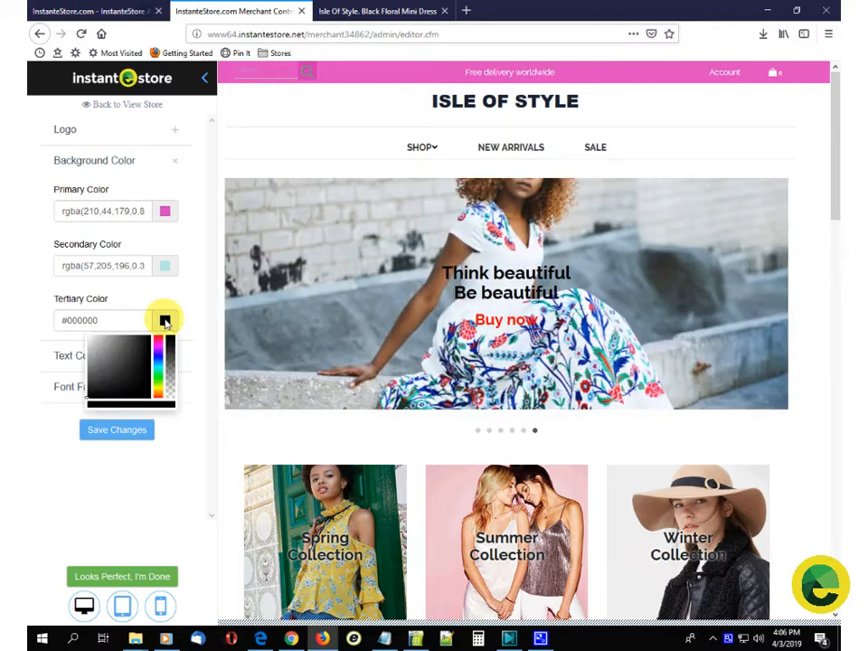
left_click(160, 398)
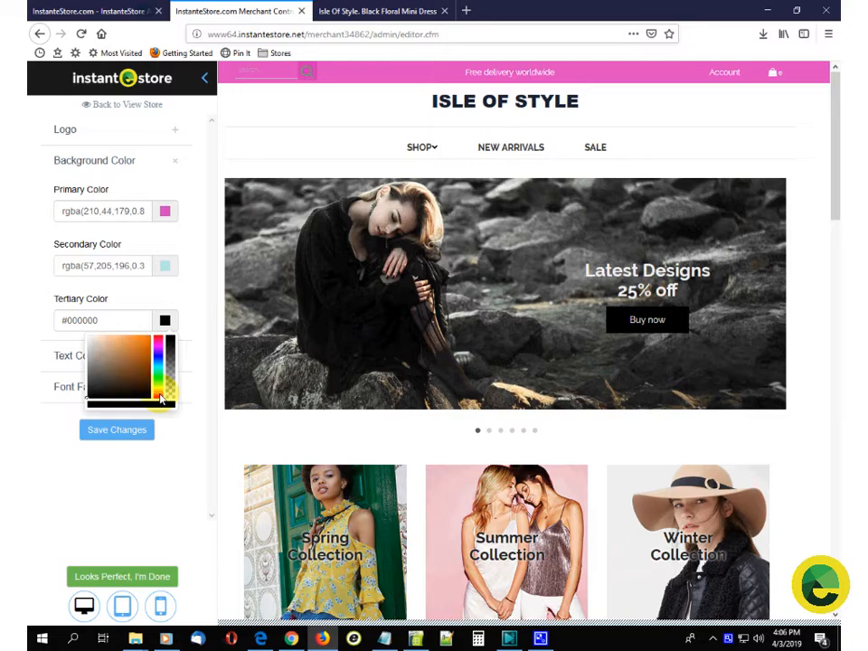
scroll(286, 340, "down", 5)
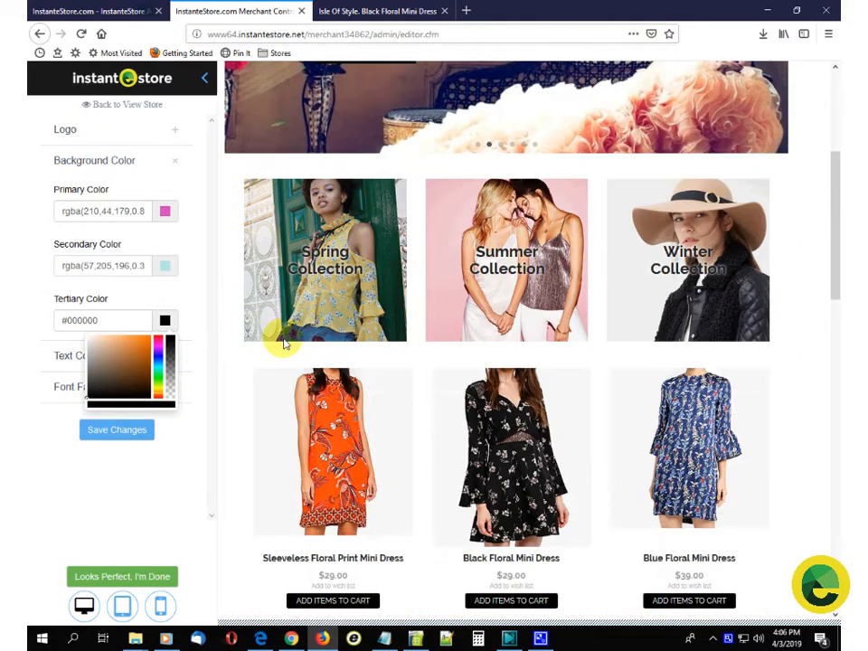
scroll(286, 344, "down", 1)
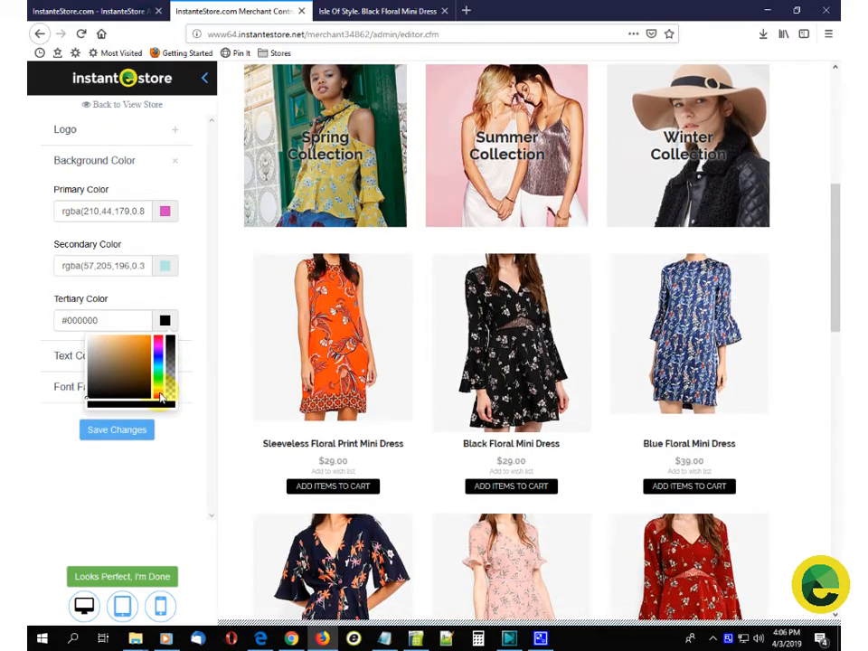
left_click(140, 349)
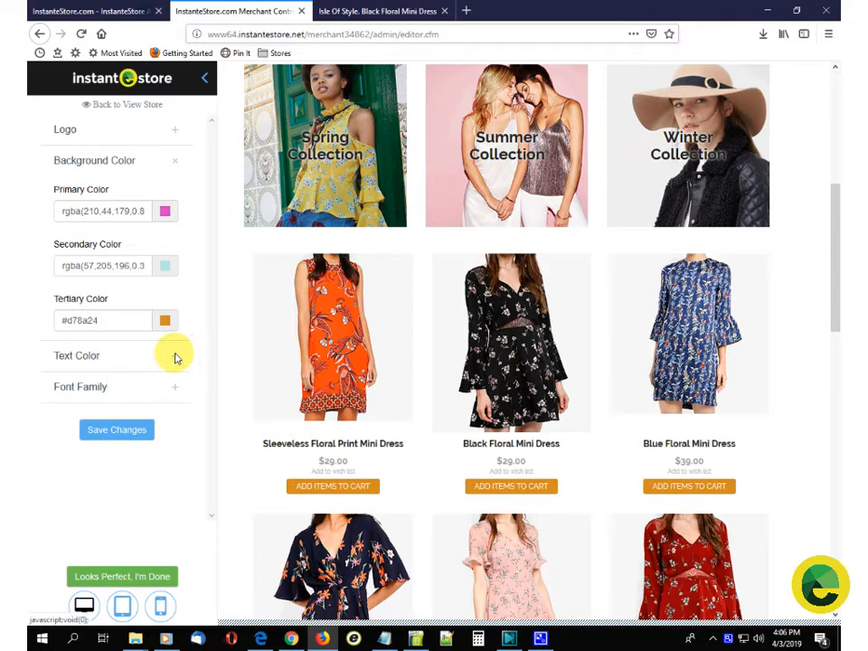
Review the text color and font family settings for header, body and buttons, including the header font choices
left_click(175, 354)
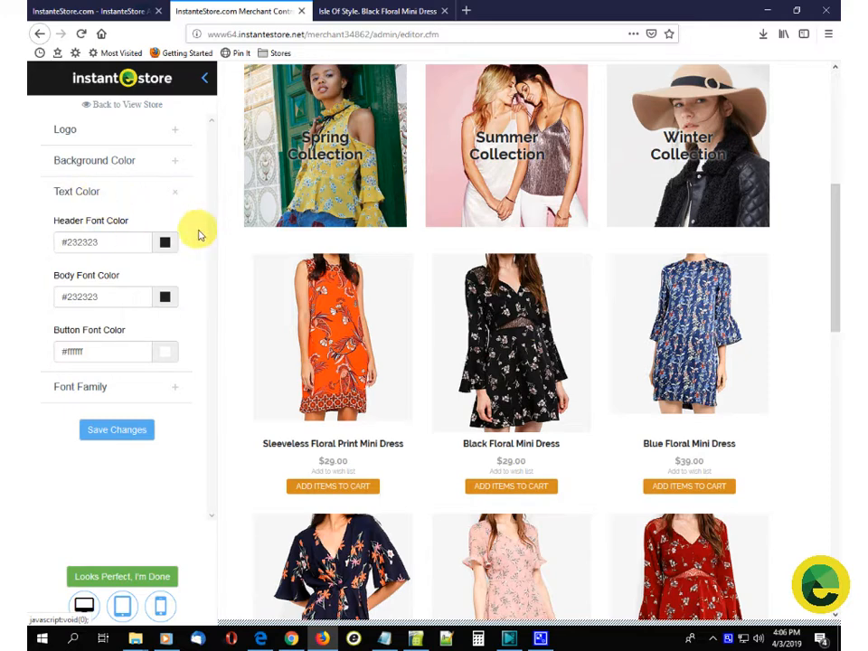
left_click(174, 389)
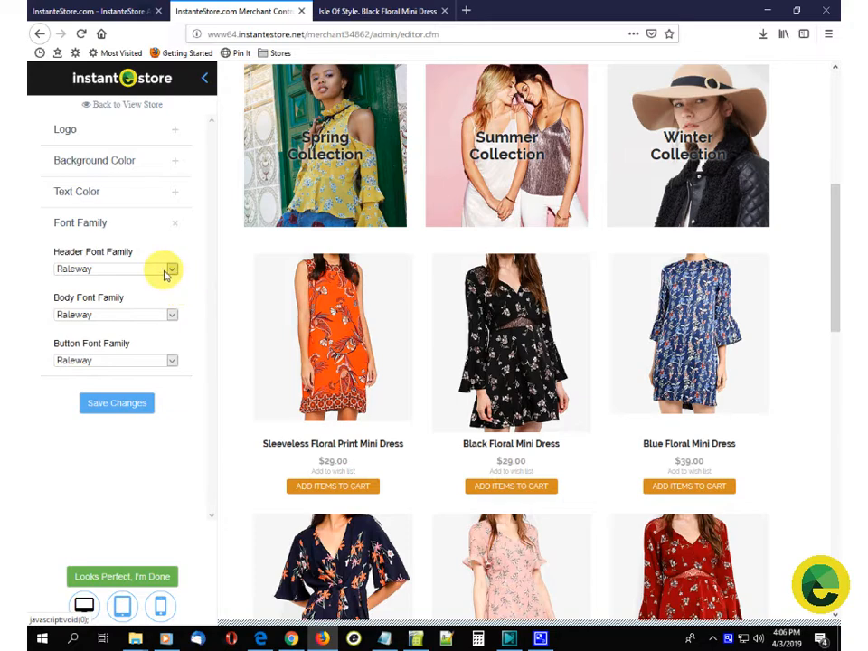
left_click(171, 269)
left_click(172, 270)
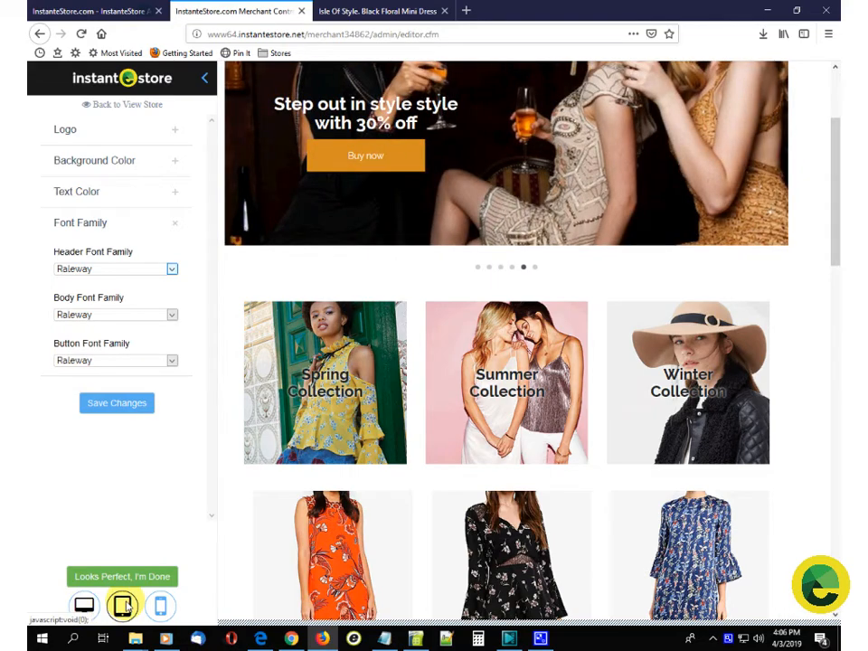
Preview the store at tablet and mobile size, and return to the store view without saving the design changes
left_click(124, 606)
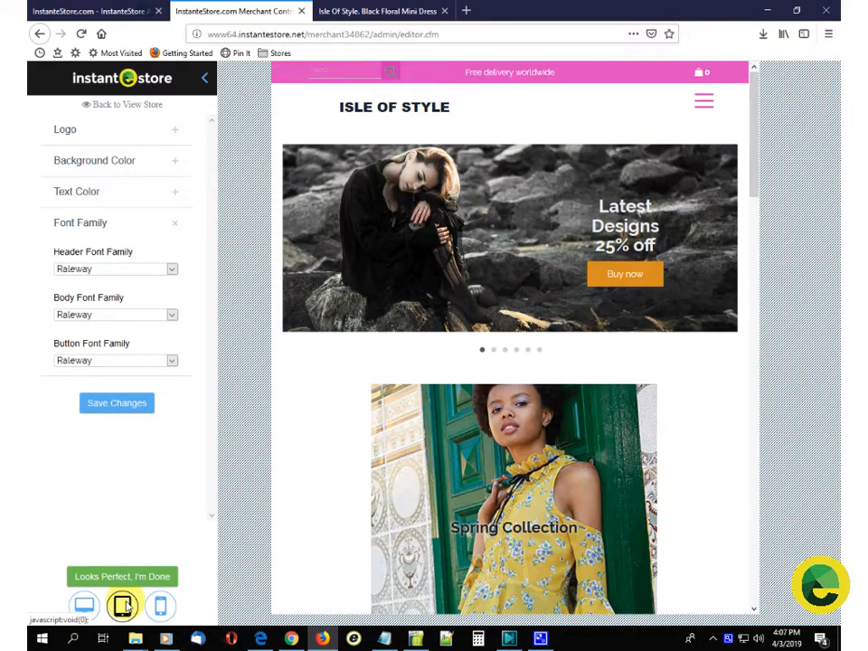
left_click(160, 606)
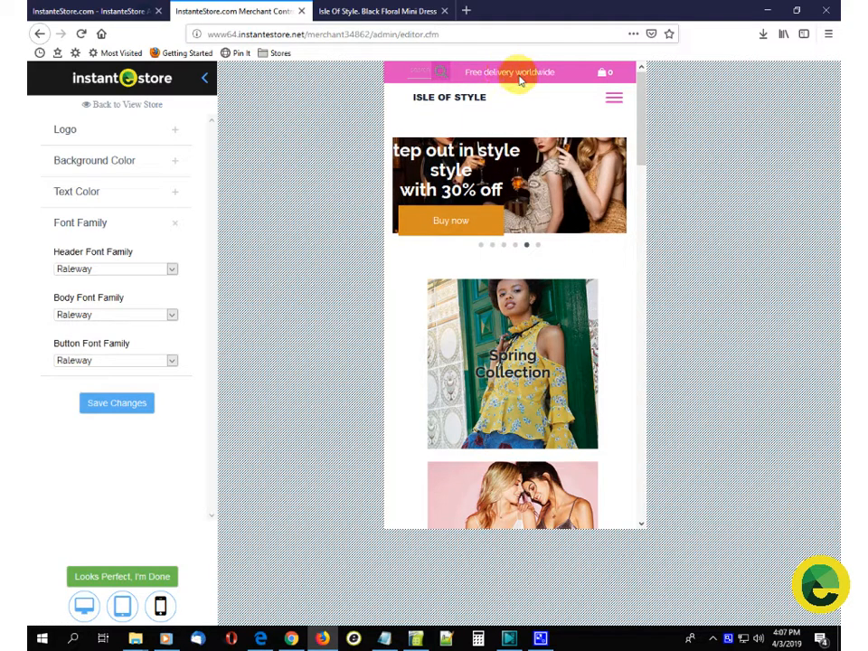
left_click(126, 105)
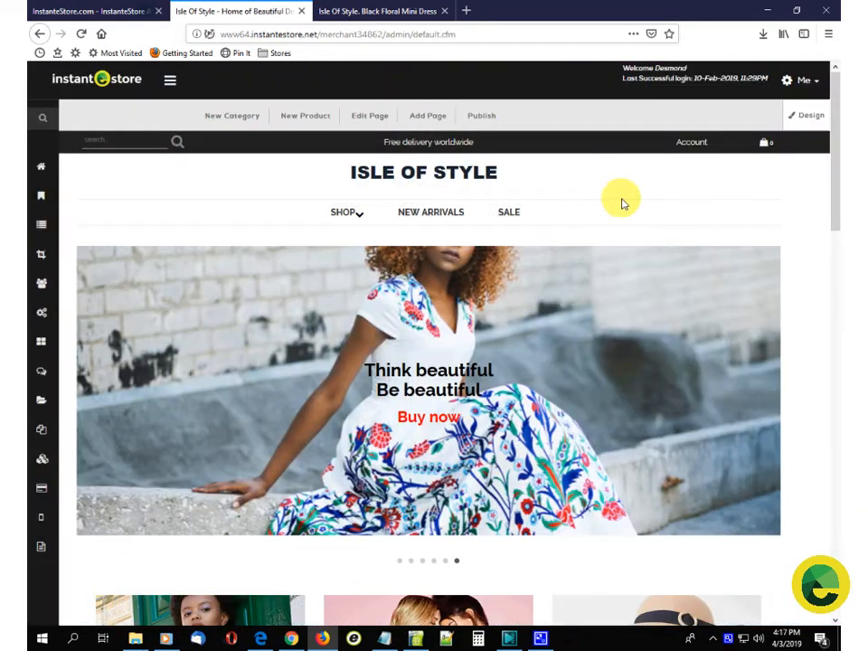
Open the home page in layout design mode and dismiss the information message
left_click(802, 115)
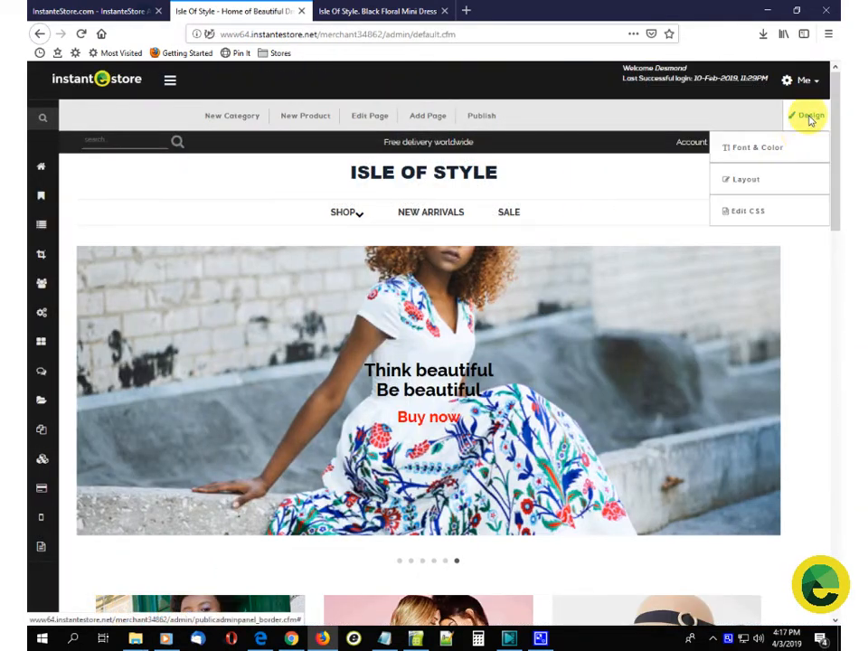
left_click(752, 183)
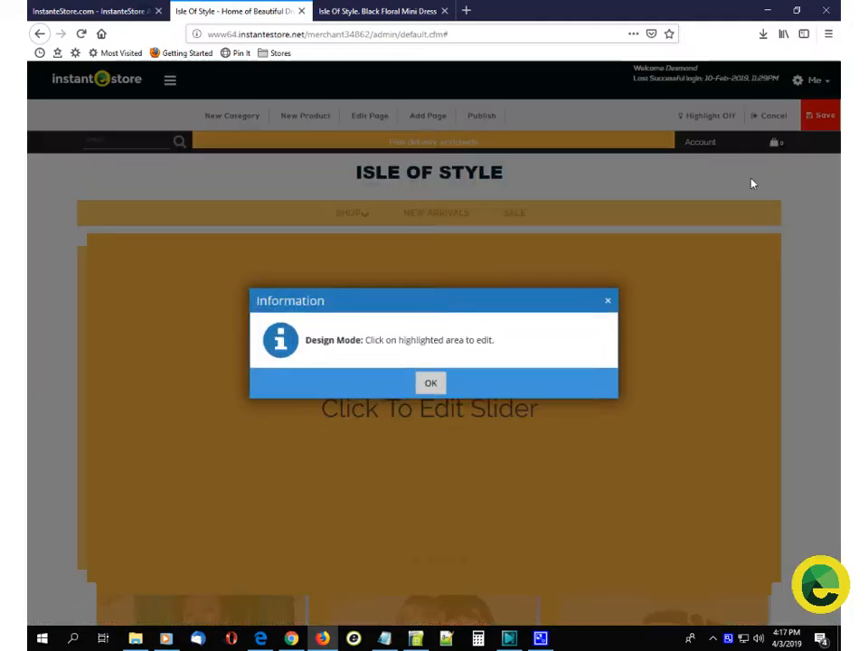
left_click(433, 384)
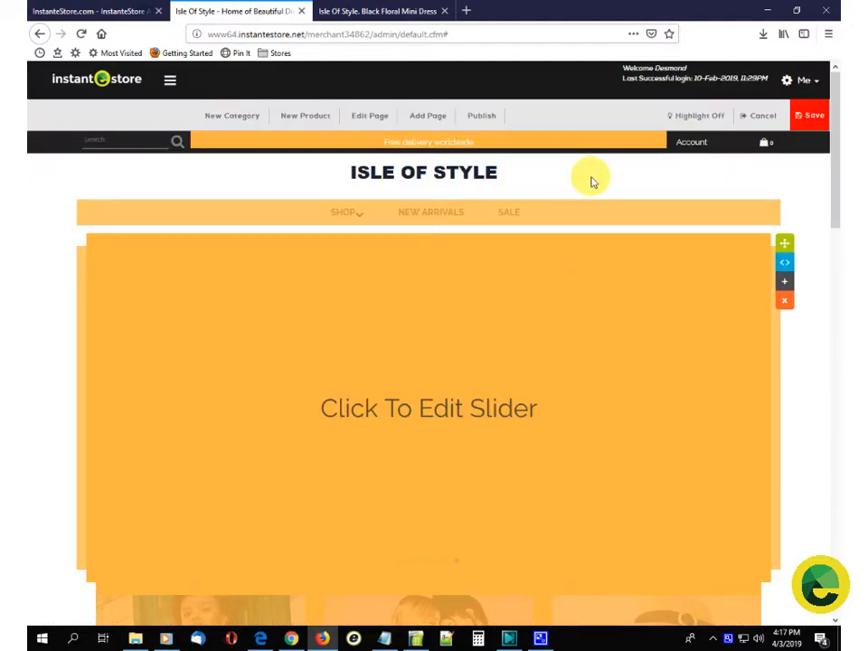
Look over the highlighted editable areas along the whole home page and turn highlighting off
scroll(591, 181, "down", 10)
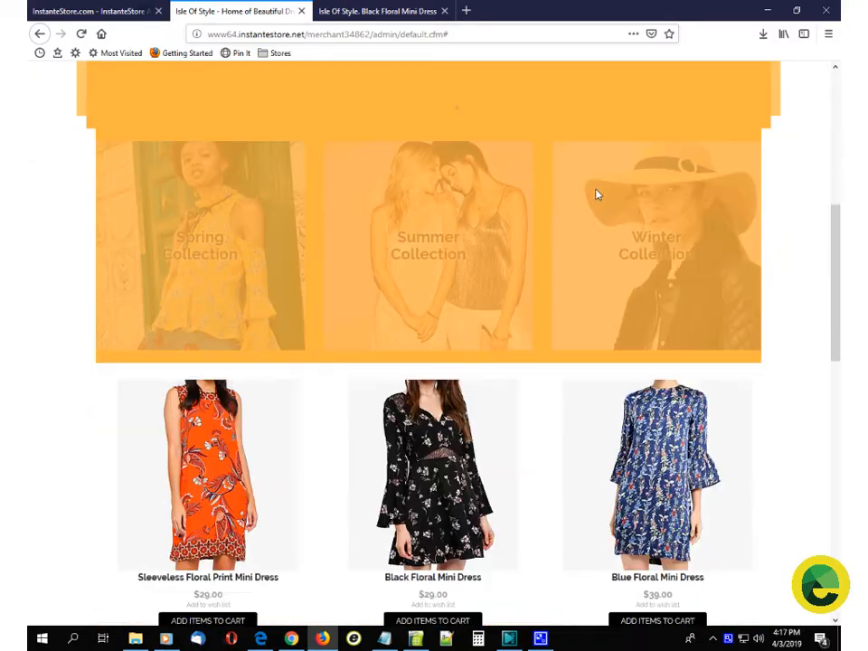
scroll(592, 207, "down", 5)
scroll(592, 207, "up", 15)
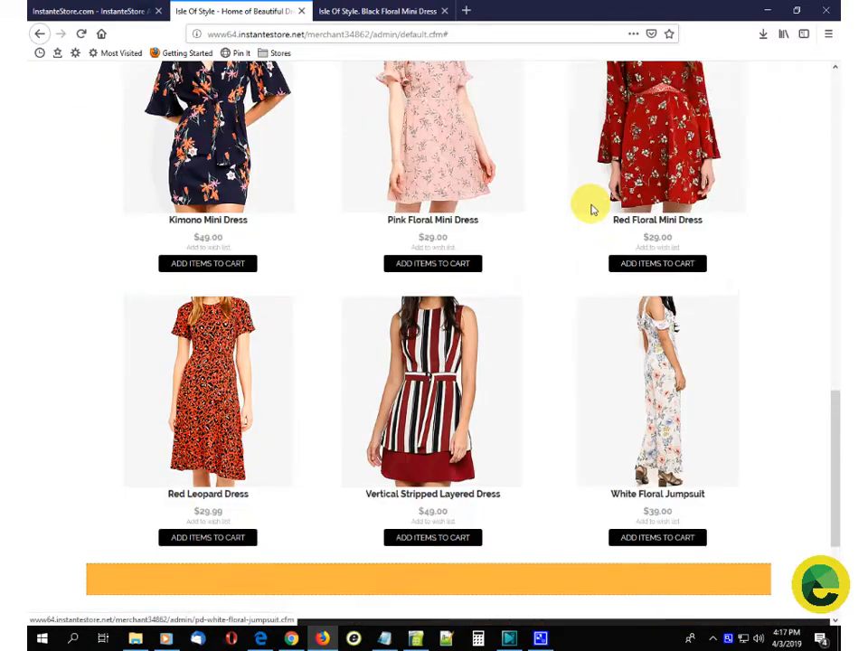
scroll(592, 211, "up", 5)
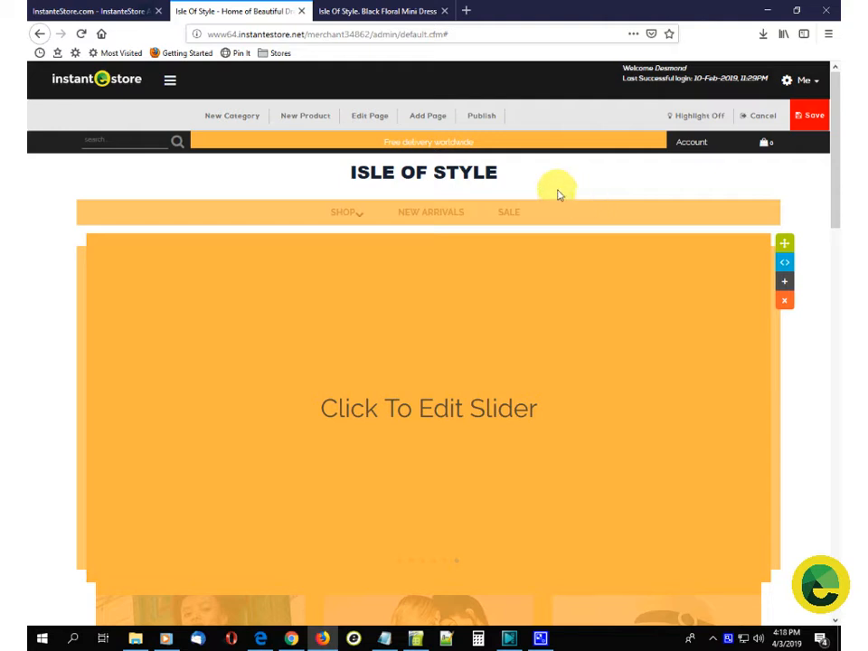
left_click(697, 115)
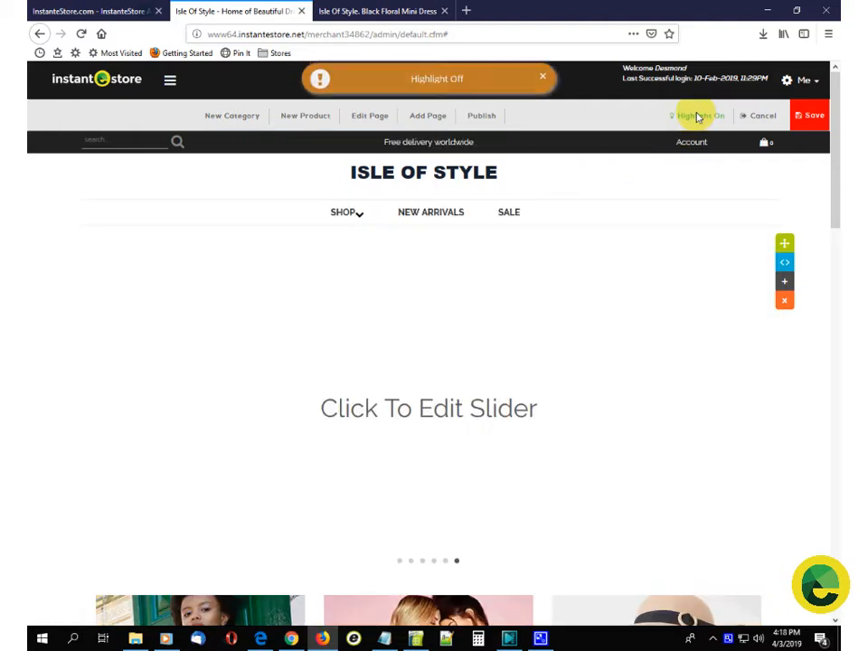
Turn on area highlighting and color the word "worldwide" in the header's "Free delivery worldwide" text red
left_click(695, 115)
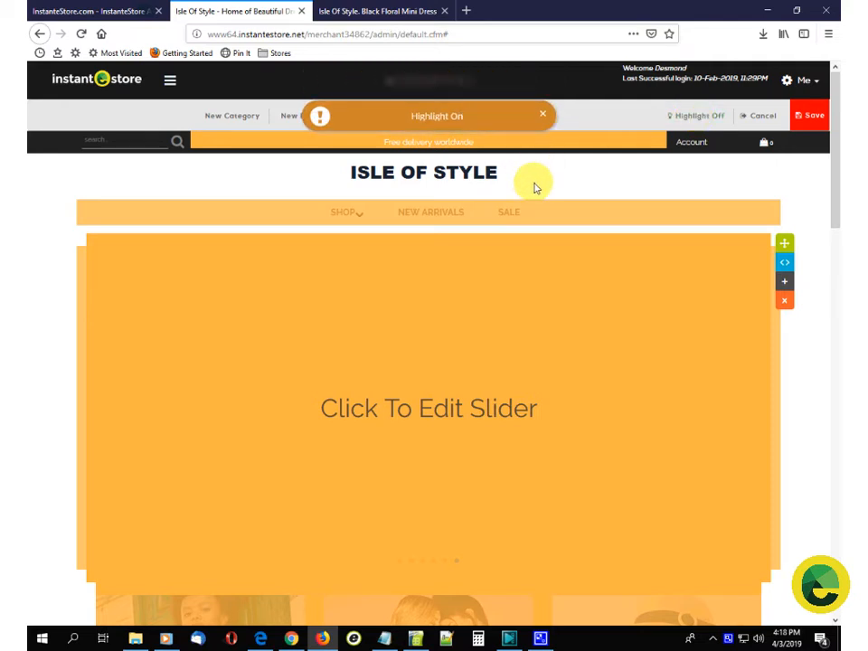
left_click(419, 144)
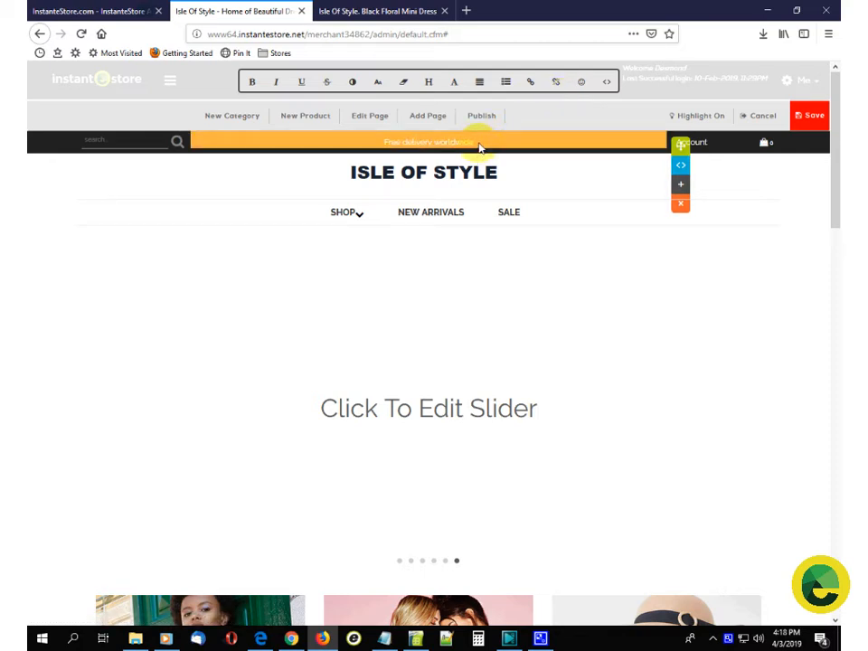
double_click(434, 145)
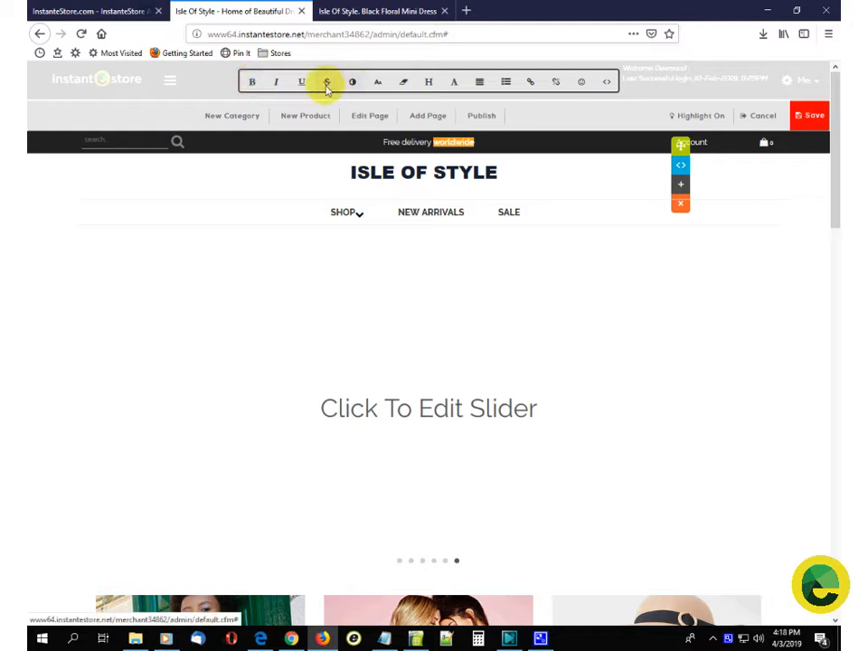
left_click(352, 82)
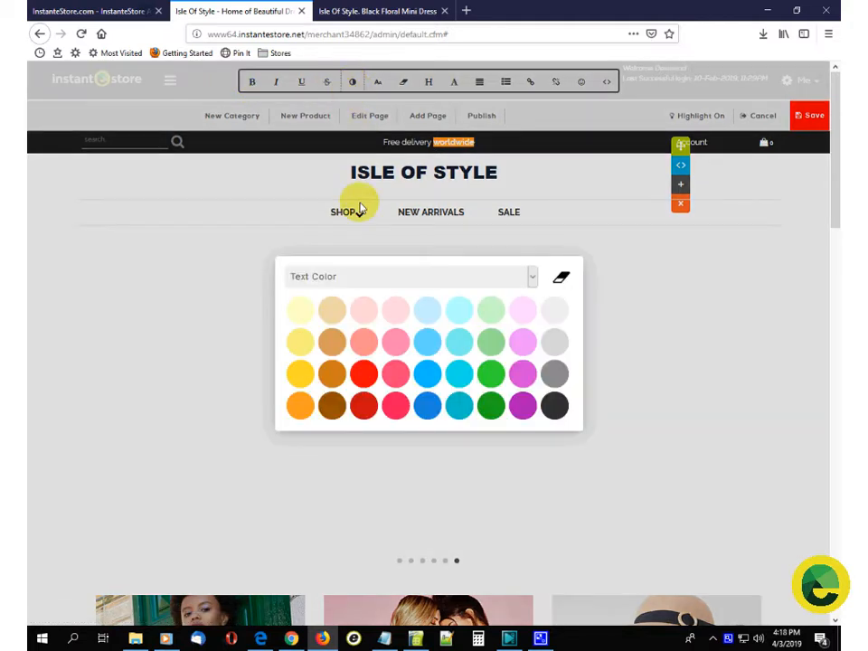
left_click(364, 373)
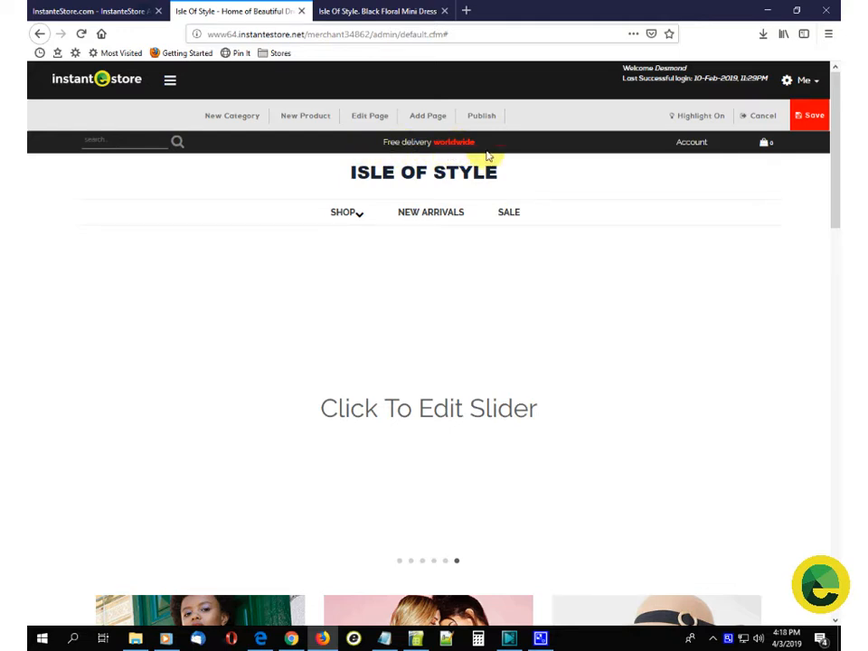
Add a new link named "Test Link" to the store's main navigation menu
left_click(570, 215)
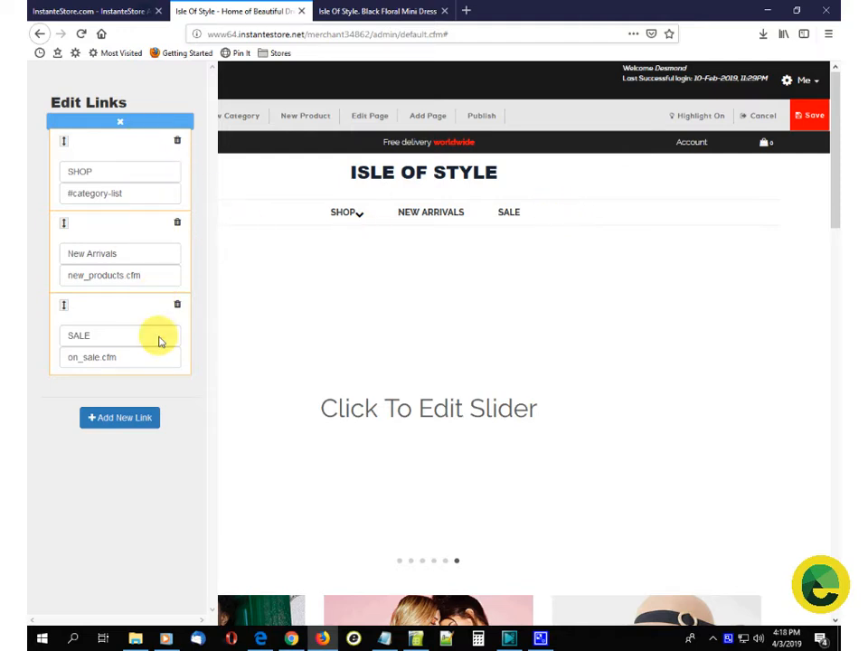
left_click(122, 417)
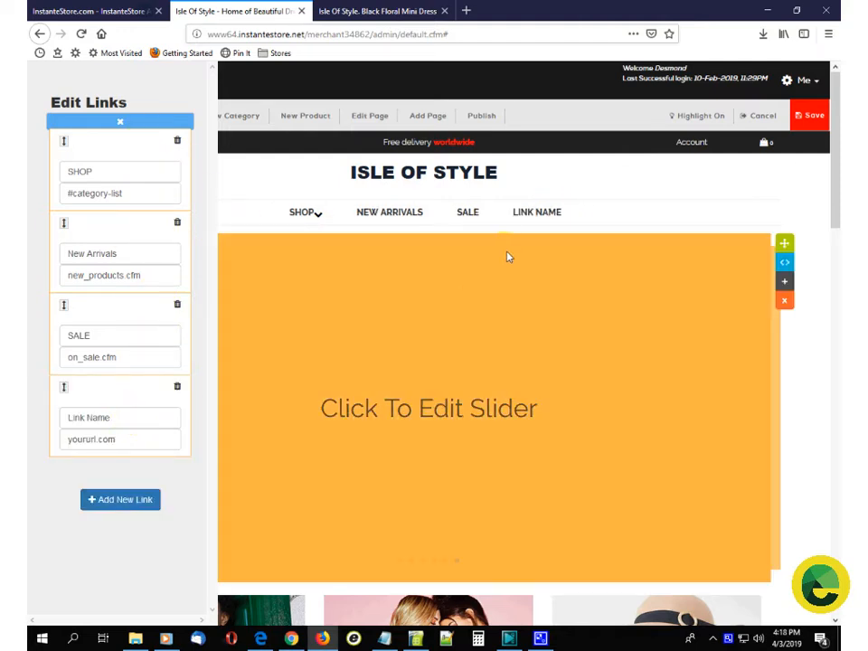
left_click_drag(129, 422, 65, 426)
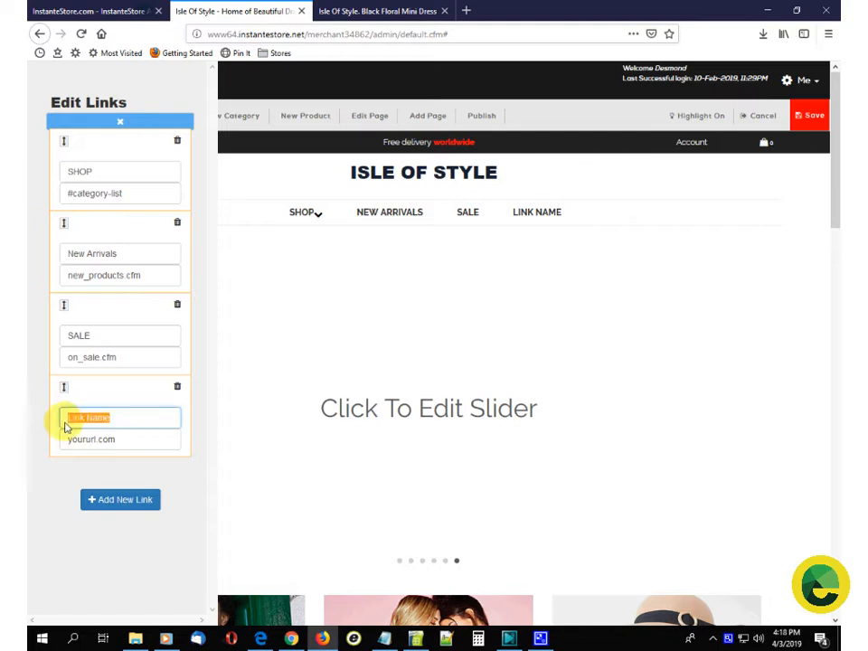
type("Test")
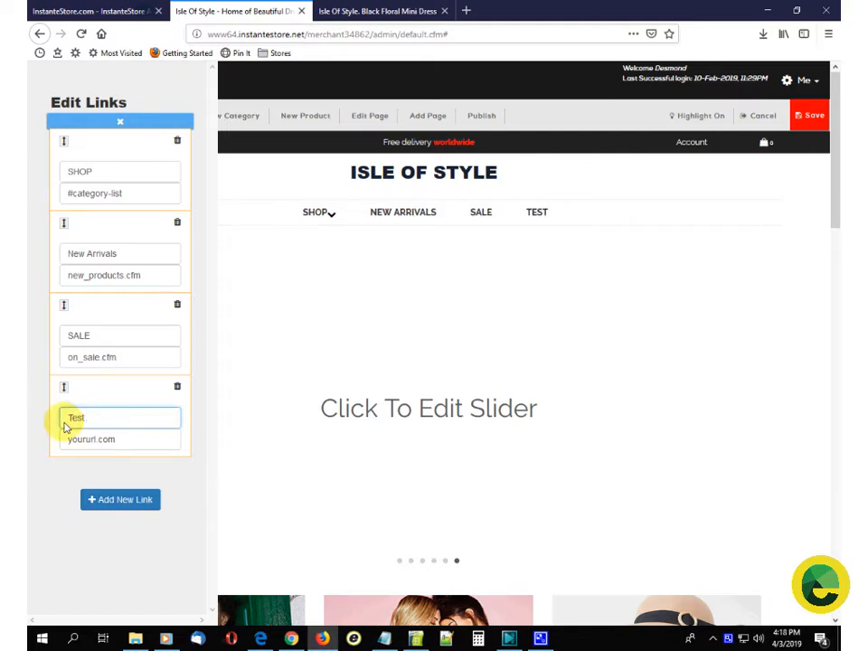
type(" Link")
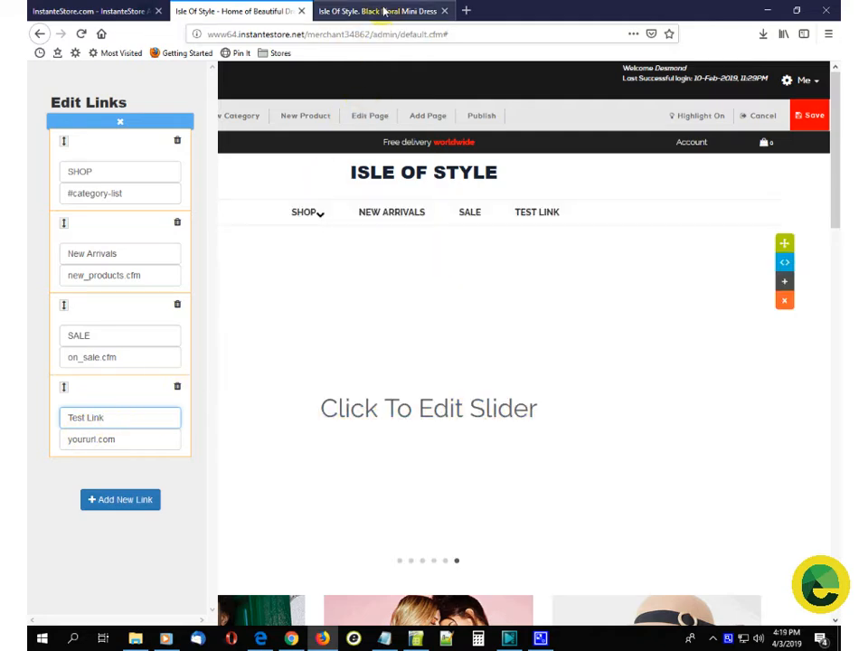
Copy the page file name pd-black-floral-mini-dress.cfm from the open product page's address and use it as the new link's URL
left_click(319, 16)
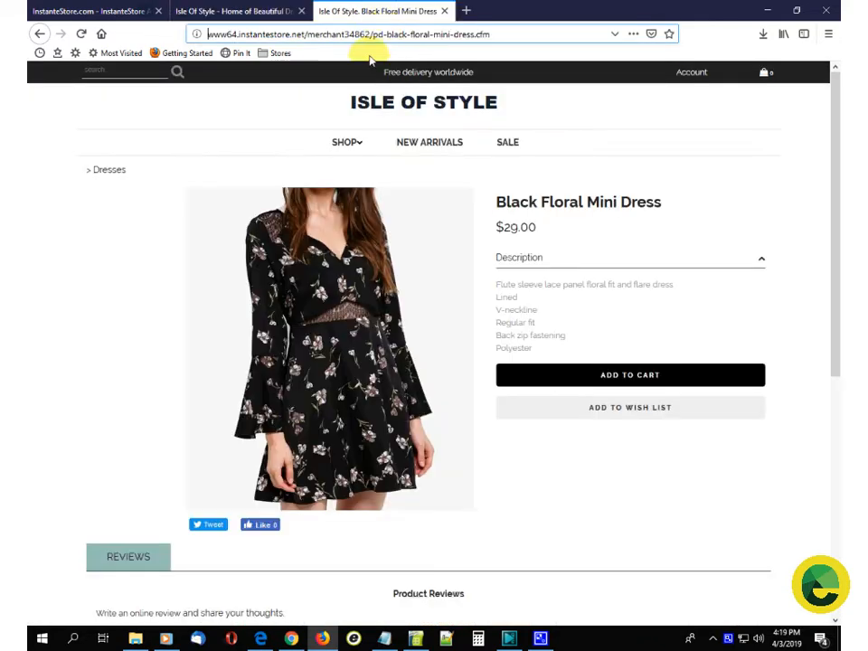
left_click_drag(373, 34, 503, 50)
key("ctrl+c")
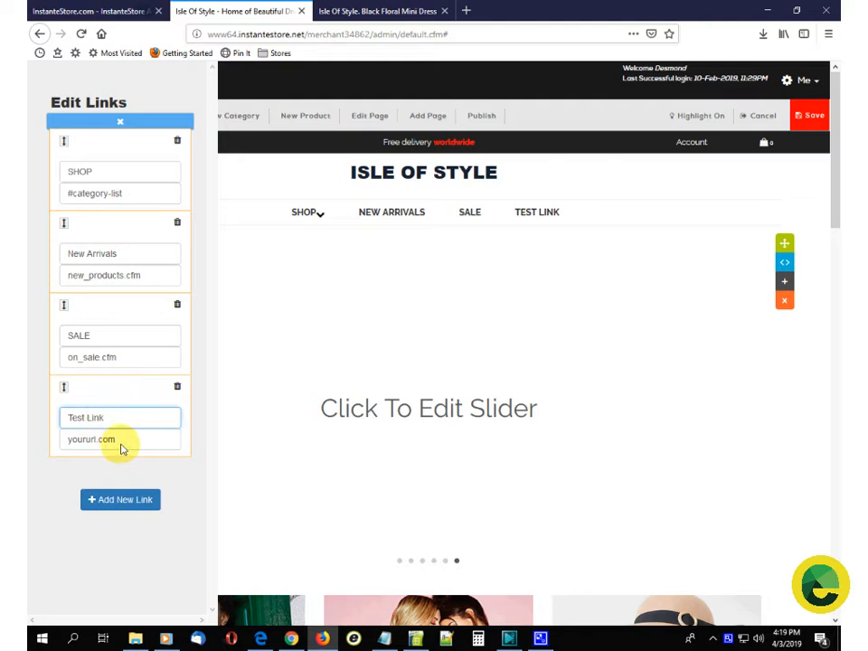
left_click_drag(120, 442, 60, 446)
key("ctrl+v")
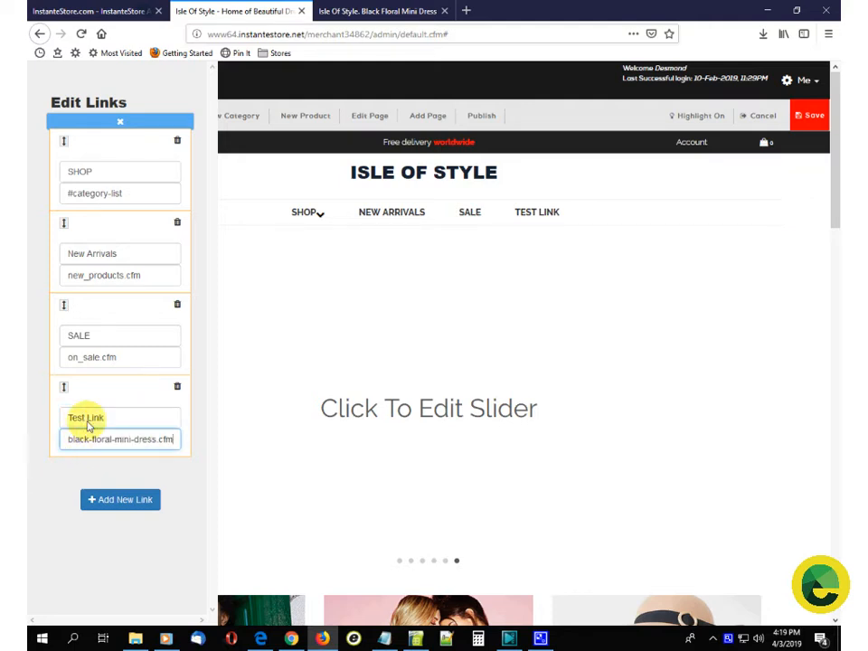
Rename the new menu link to "Test Product Link" and close the link editor
left_click(92, 423)
type("Product")
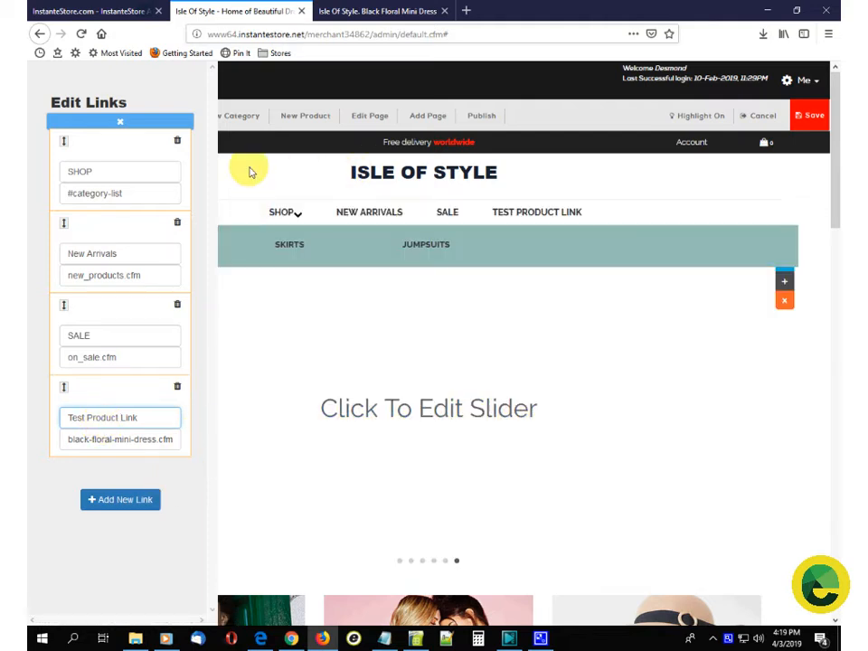
left_click(252, 173)
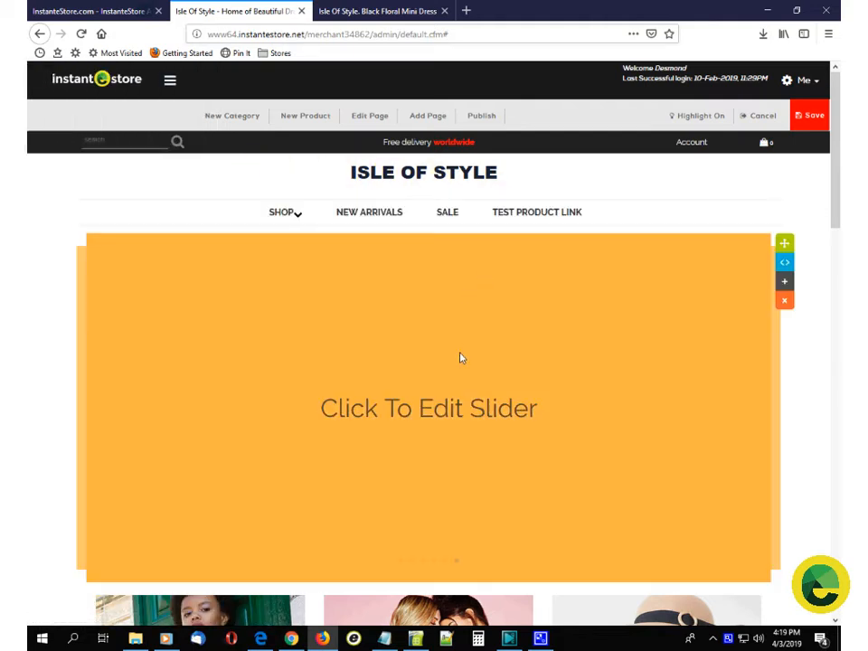
Select the section with the seasonal collection images and show all available content blocks
scroll(461, 355, "down", 1)
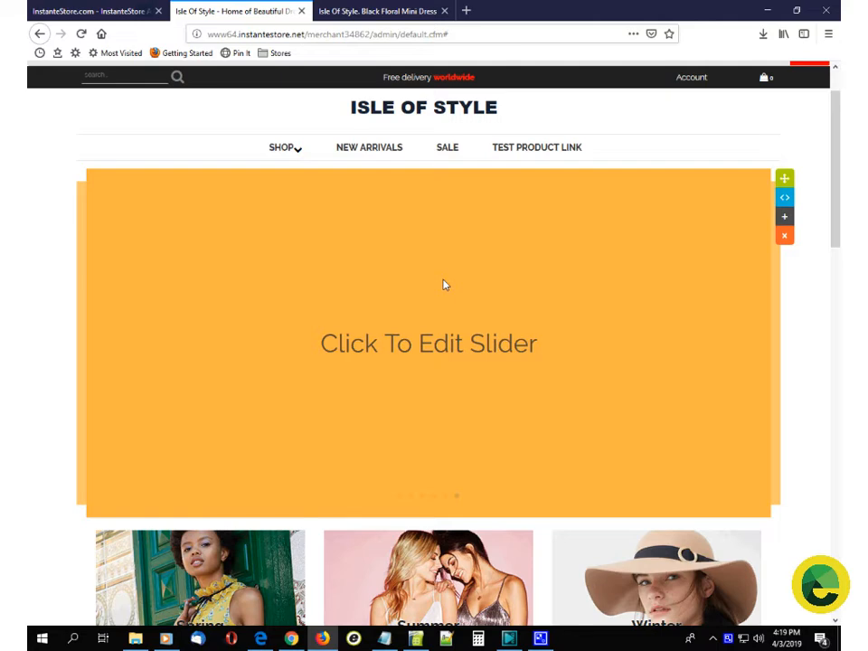
scroll(443, 285, "down", 3)
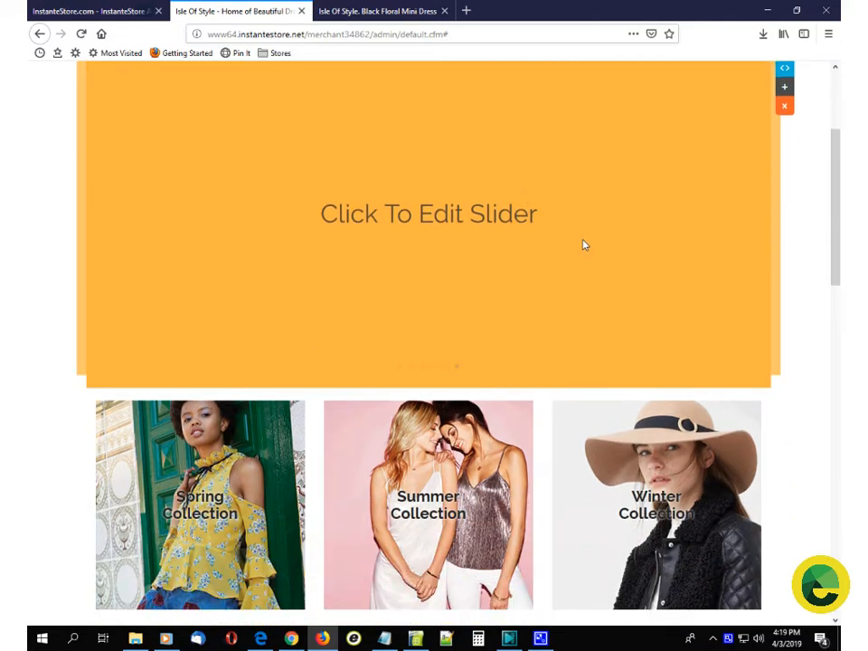
scroll(581, 262, "down", 5)
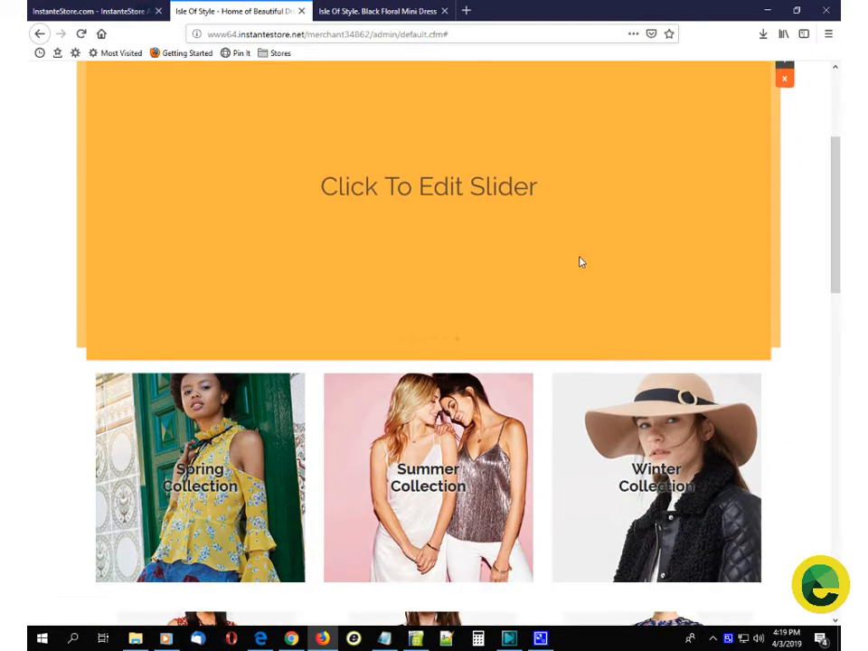
mouse_move(345, 247)
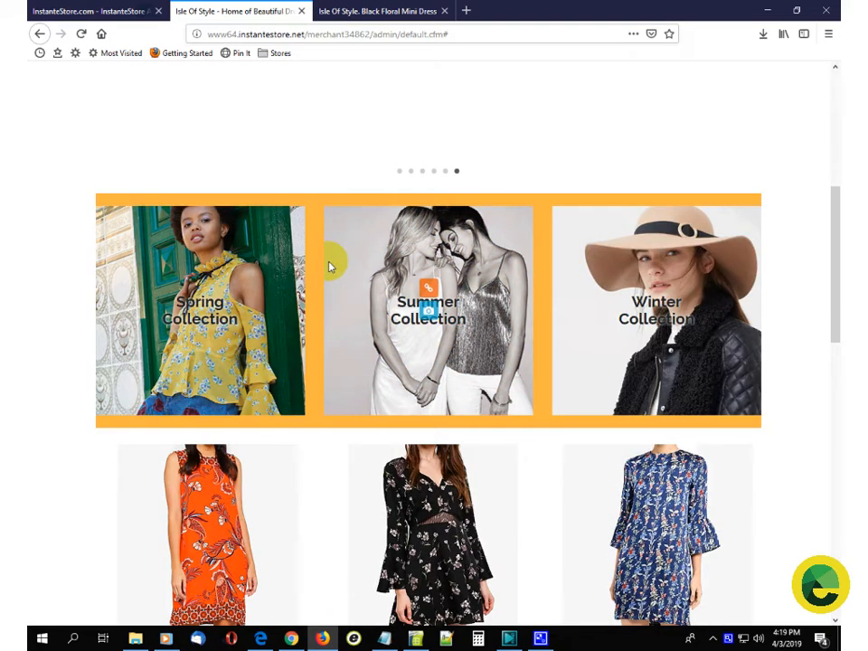
left_click(318, 342)
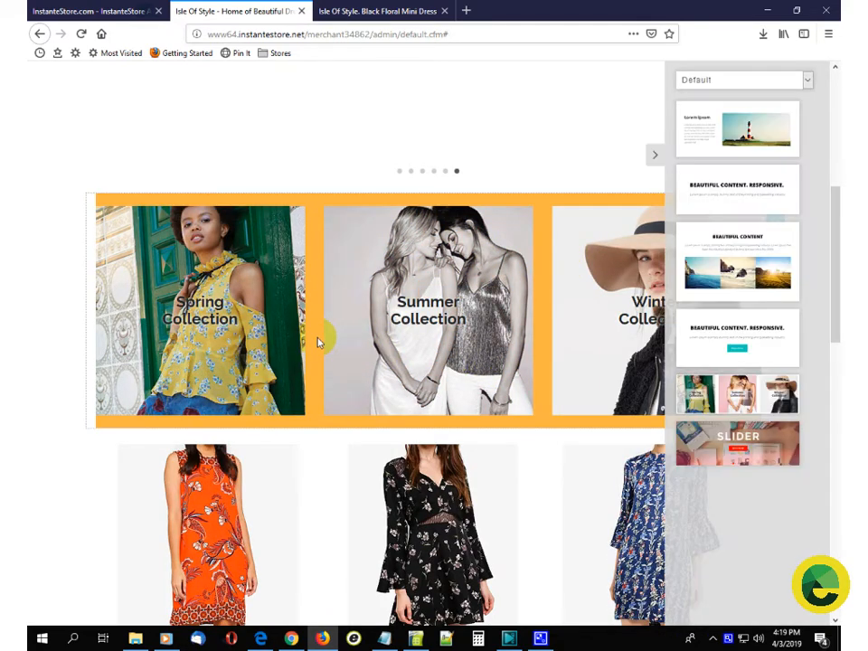
left_click(806, 80)
left_click(728, 112)
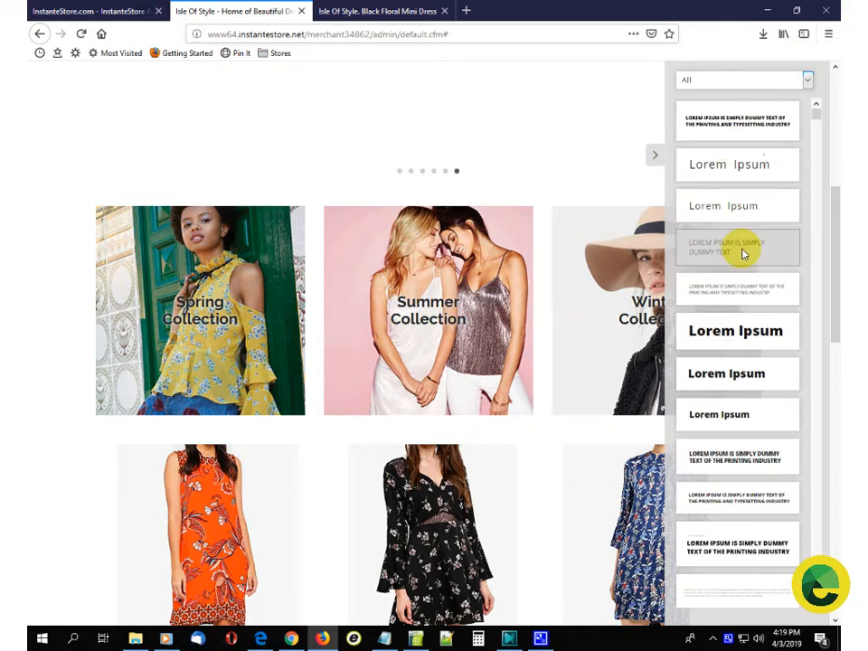
Insert the "Lorem Ipsum" block with the lighthouse image below the collection images
scroll(742, 253, "down", 5)
scroll(742, 262, "down", 3)
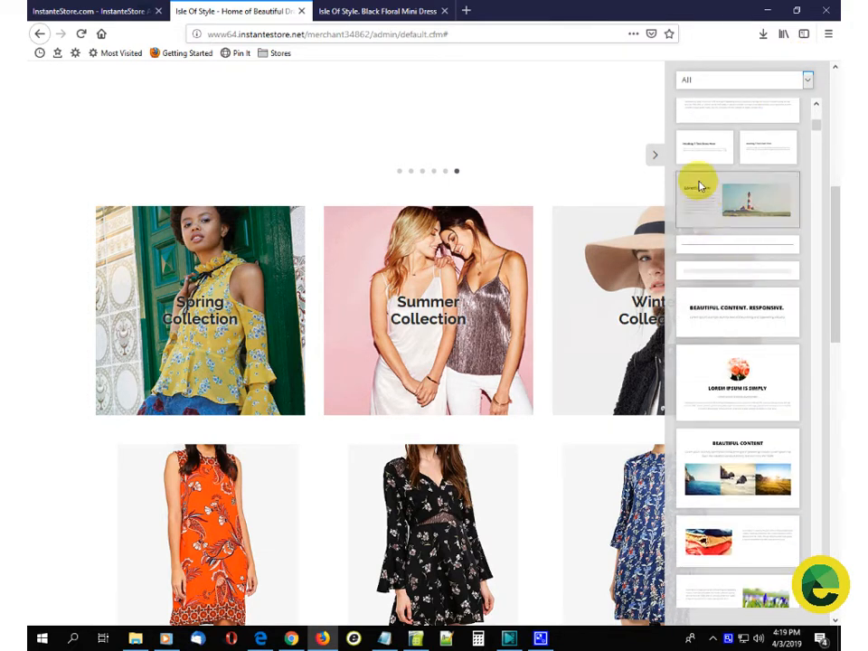
left_click_drag(681, 190, 523, 398)
scroll(425, 435, "down", 2)
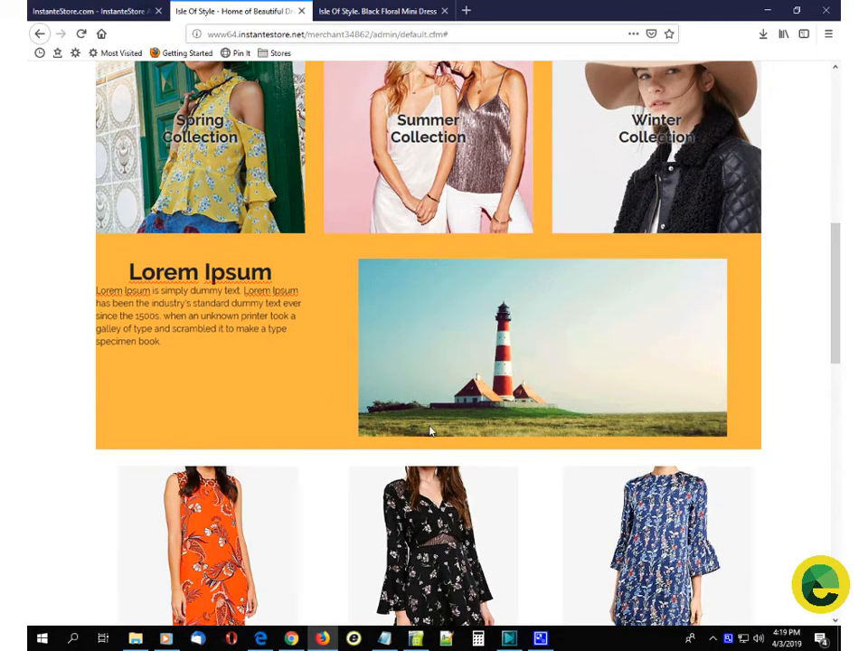
View the image replacement options for the Summer Collection picture and close them without changing the image
scroll(426, 430, "up", 2)
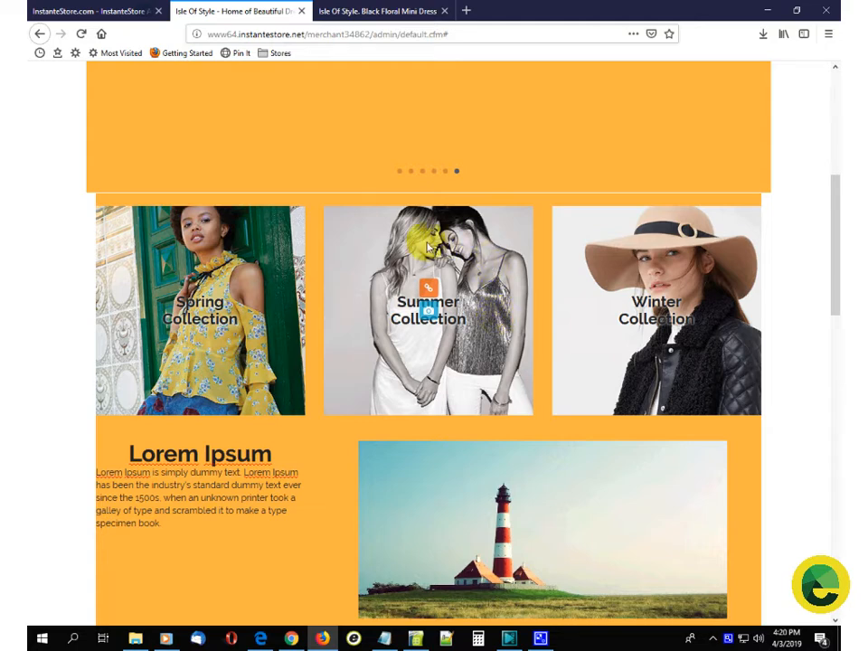
left_click(429, 312)
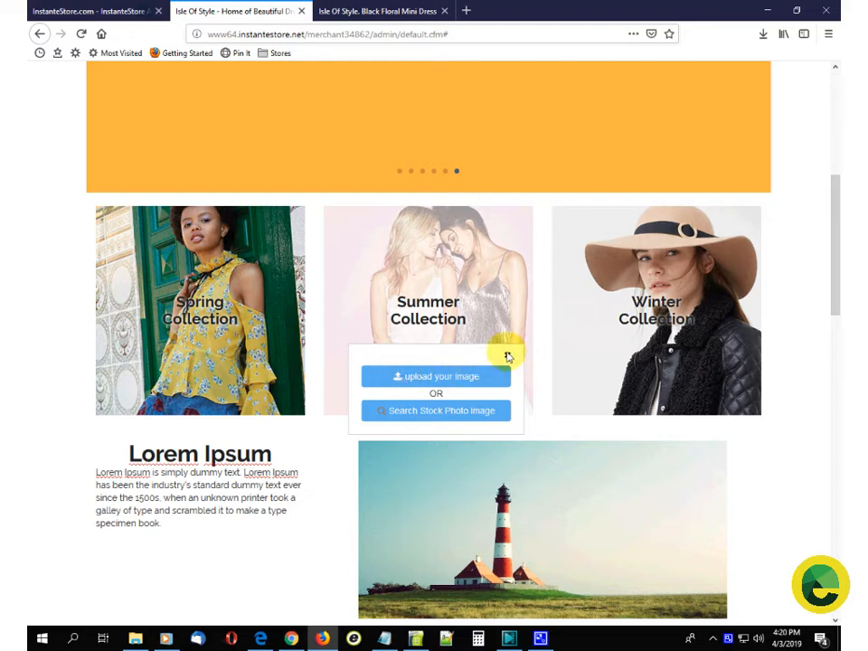
left_click(508, 355)
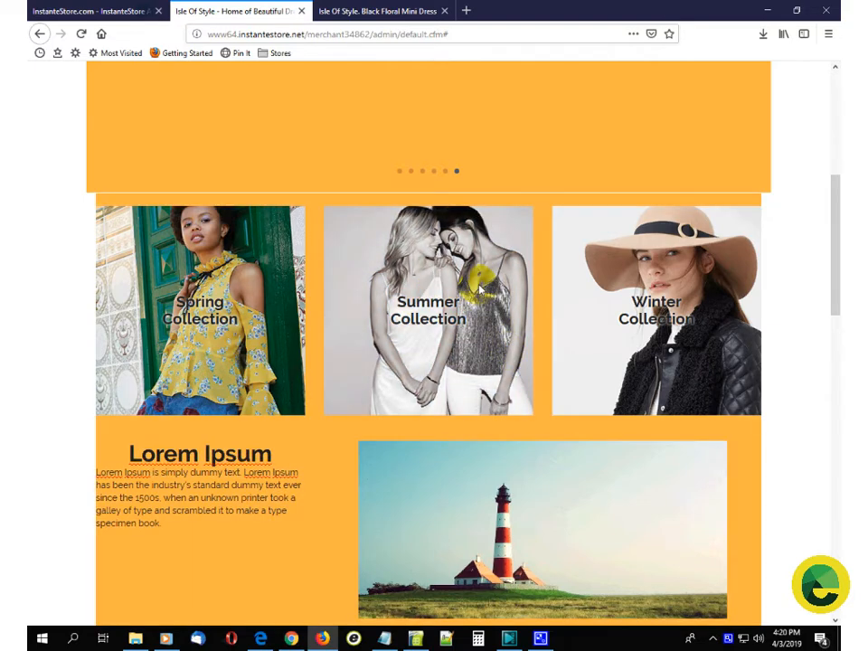
mouse_move(490, 285)
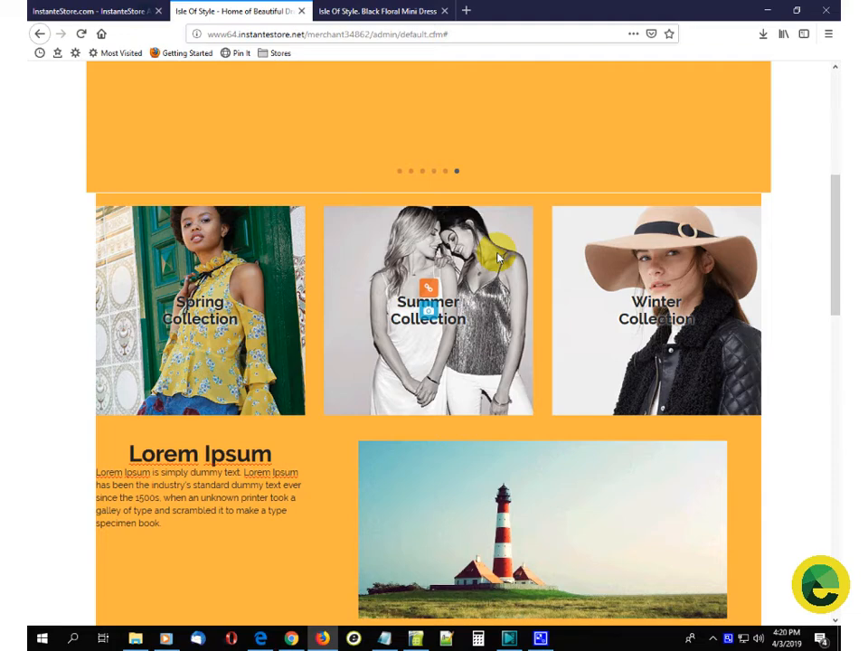
Move the "Lorem Ipsum" lighthouse block above the seasonal collection images
scroll(498, 258, "down", 3)
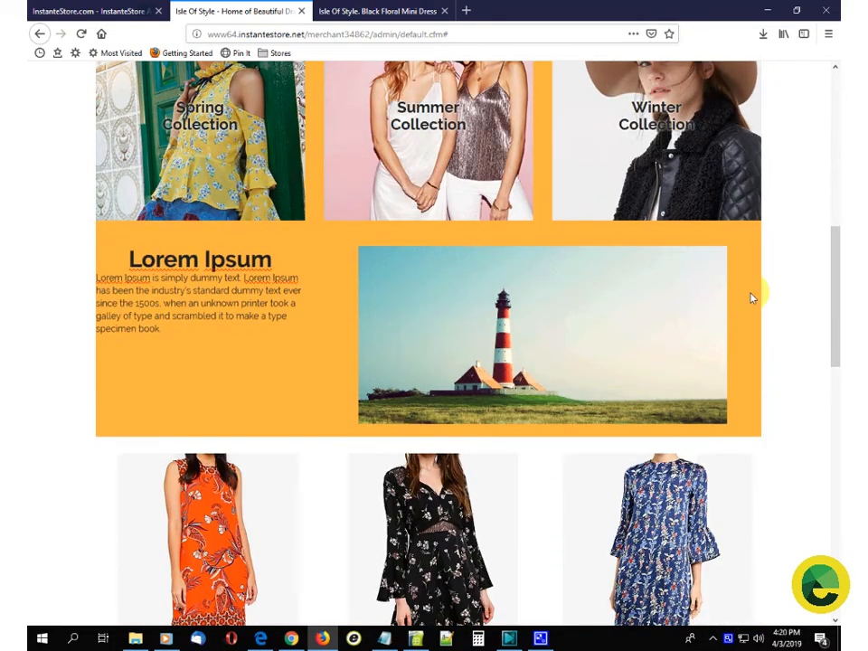
scroll(732, 334, "up", 2)
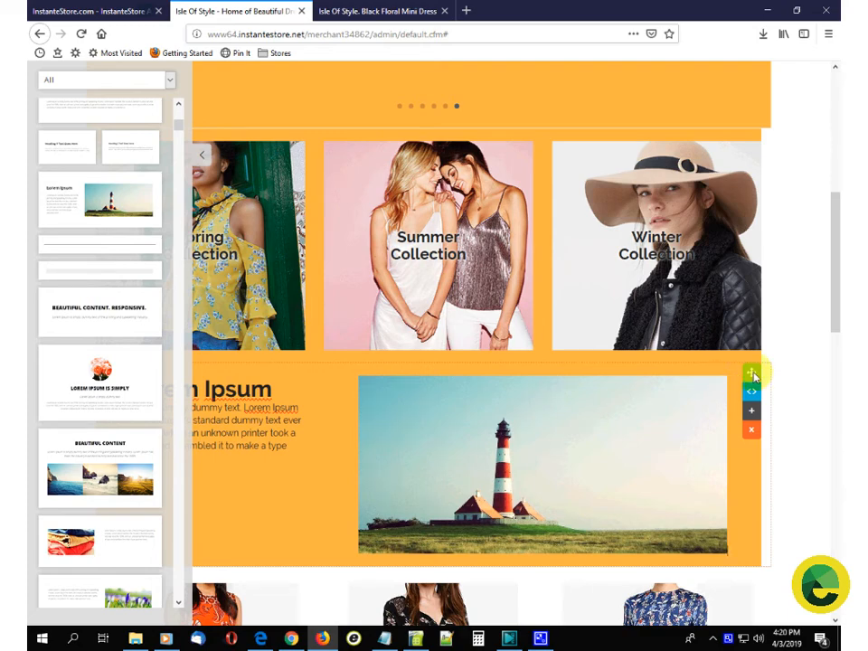
left_click_drag(751, 372, 760, 158)
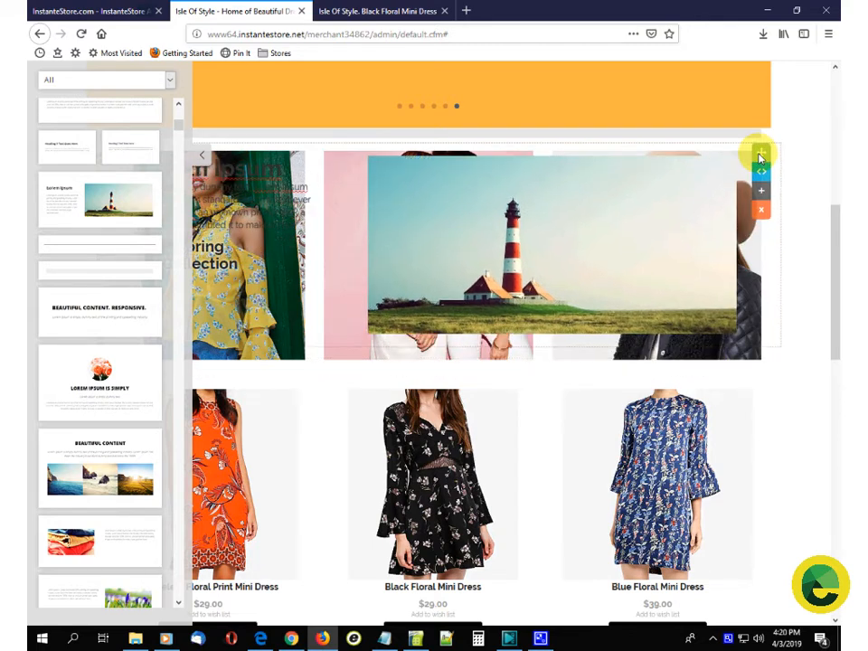
left_click_drag(759, 158, 761, 188)
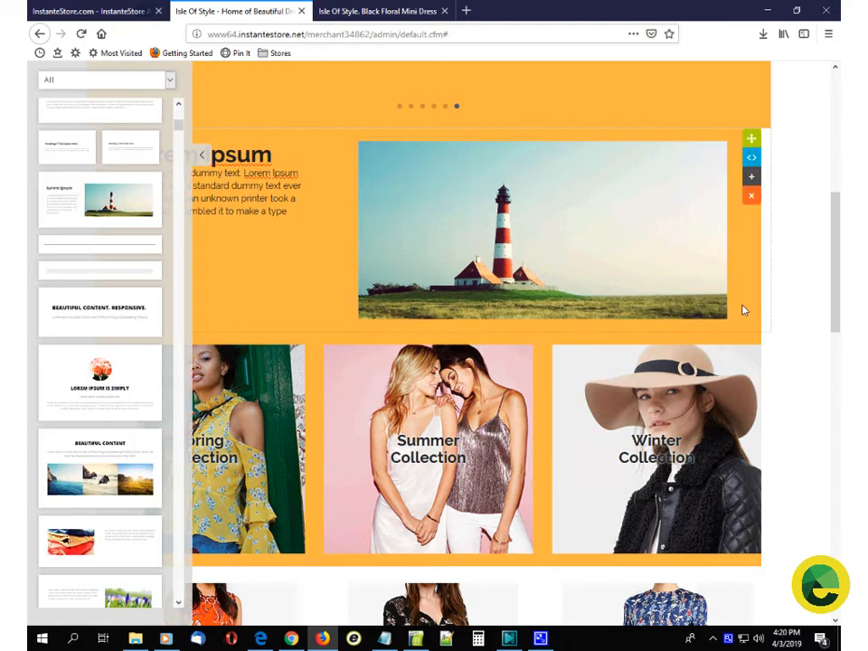
Duplicate the "Lorem Ipsum" lighthouse block and delete one of the two copies
left_click(752, 176)
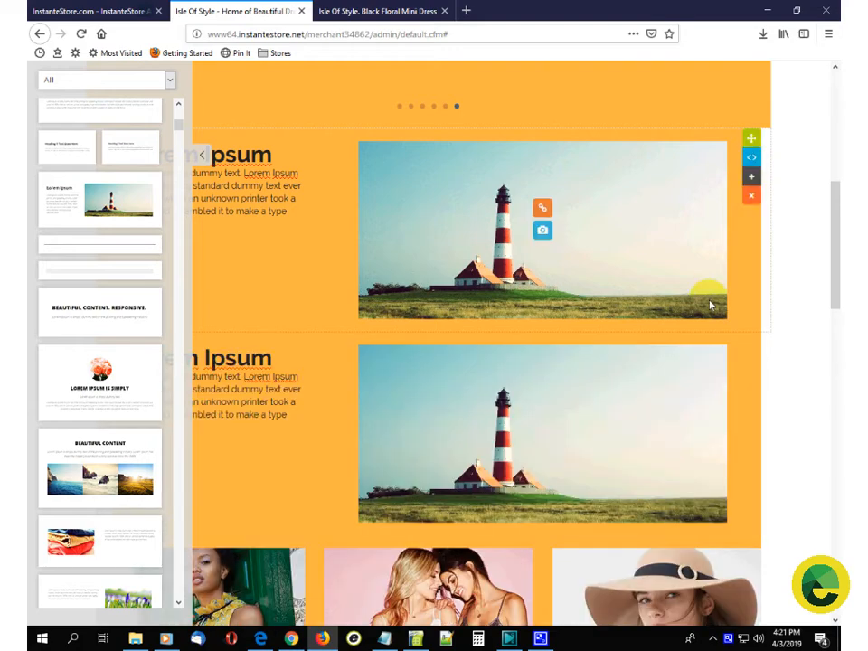
left_click(752, 197)
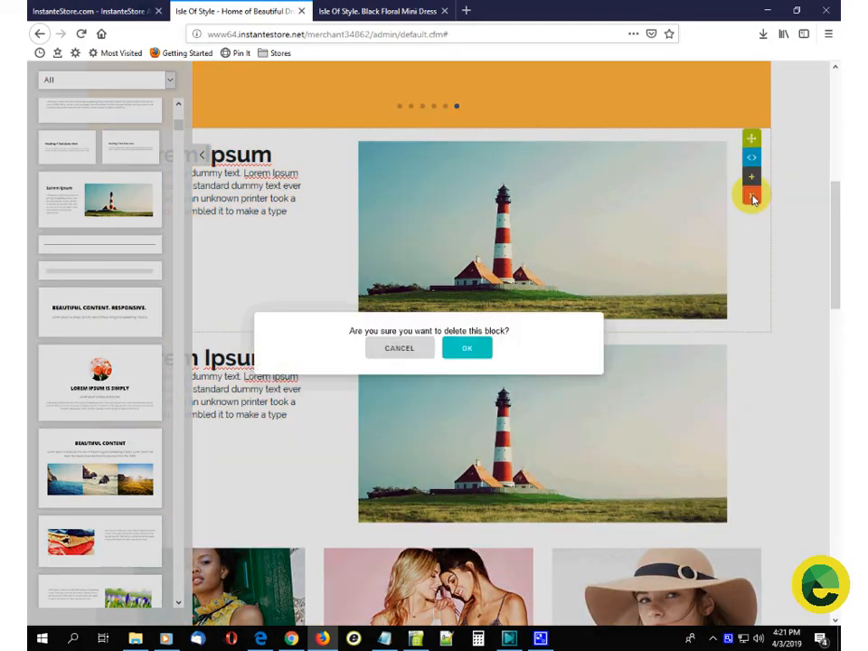
left_click(465, 349)
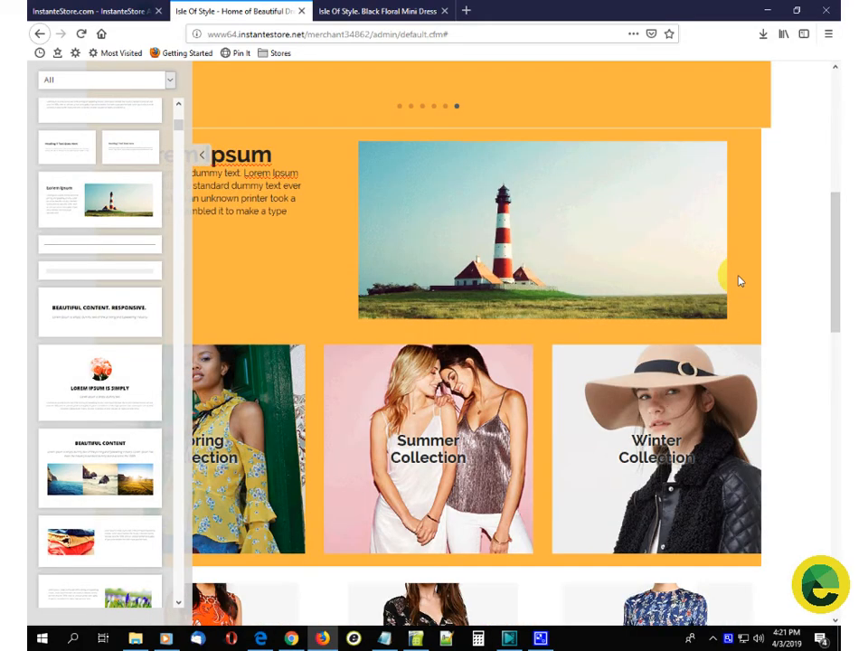
Delete the remaining "Lorem Ipsum" lighthouse block above the seasonal collection images
left_click(751, 195)
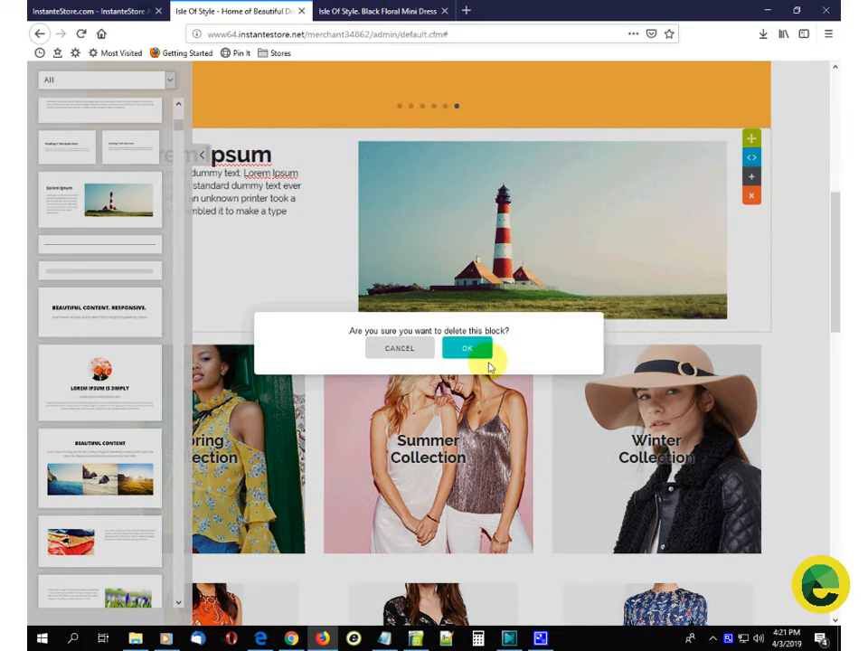
left_click(469, 349)
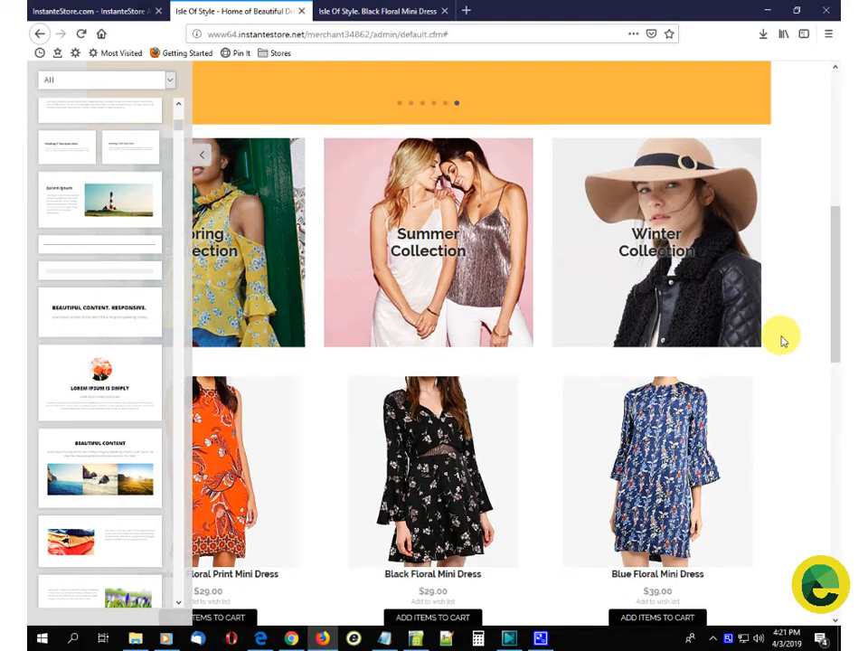
Insert the "Happy Customers" testimonial block into the empty content area between the product listings and the footer
scroll(782, 344, "down", 6)
scroll(775, 358, "down", 4)
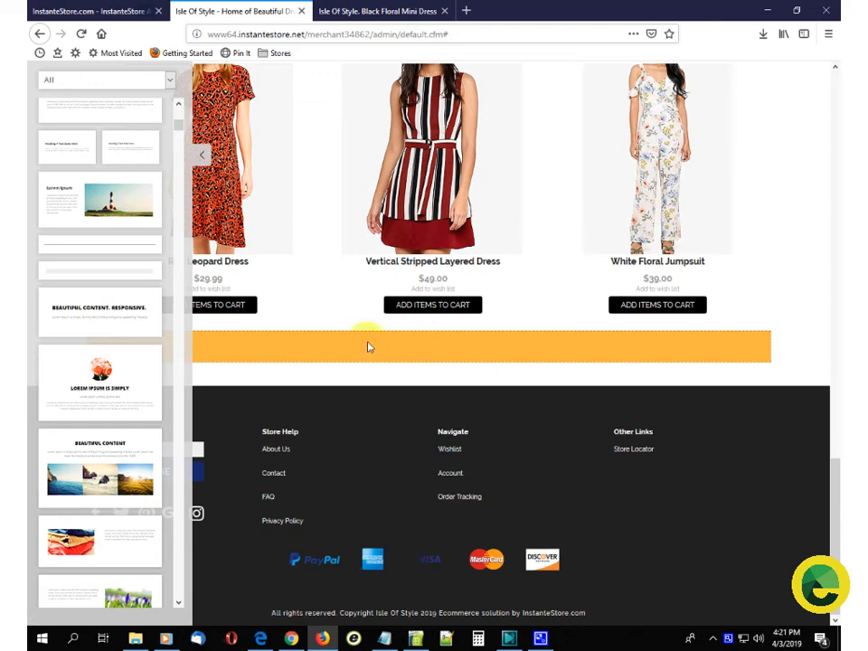
scroll(151, 378, "down", 3)
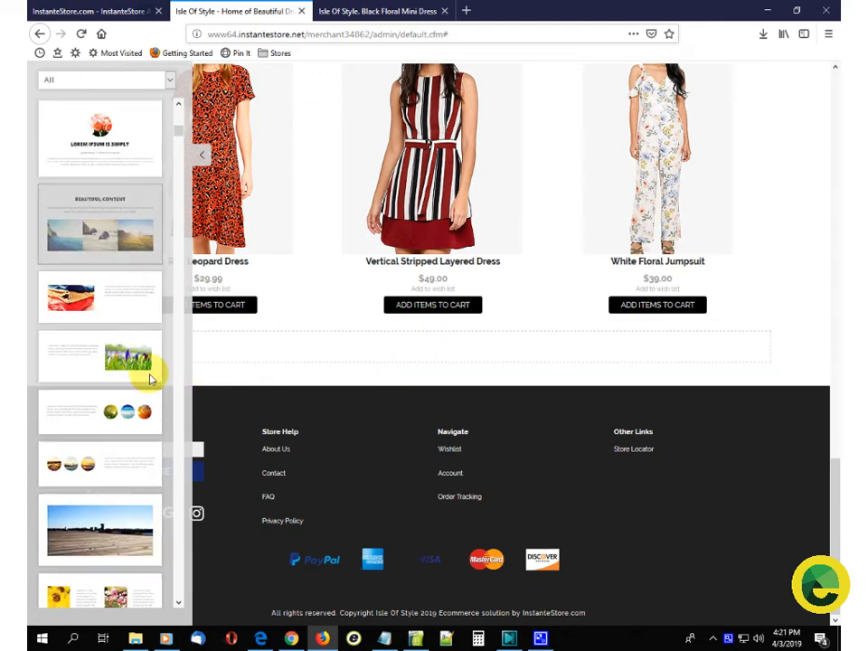
scroll(151, 378, "down", 10)
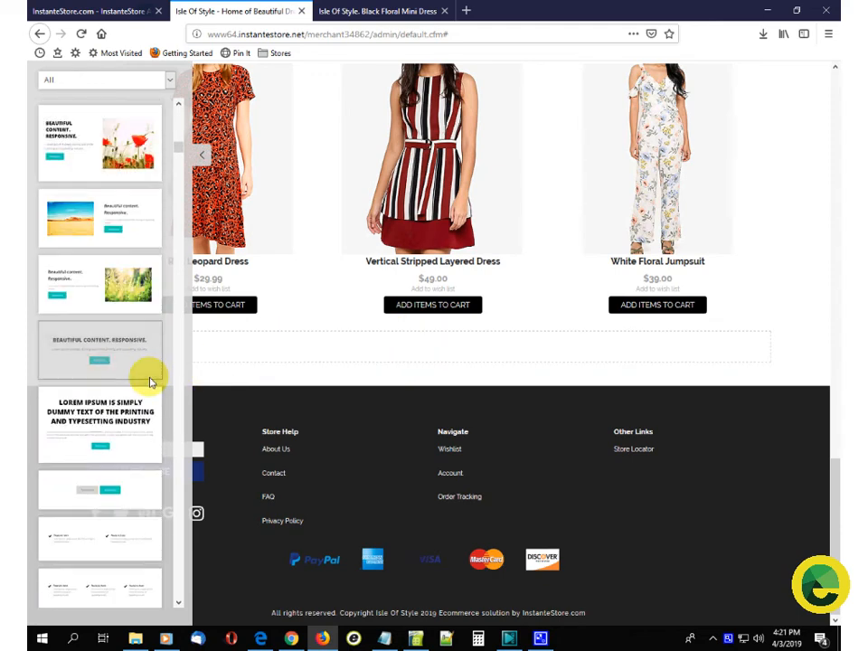
scroll(151, 382, "down", 5)
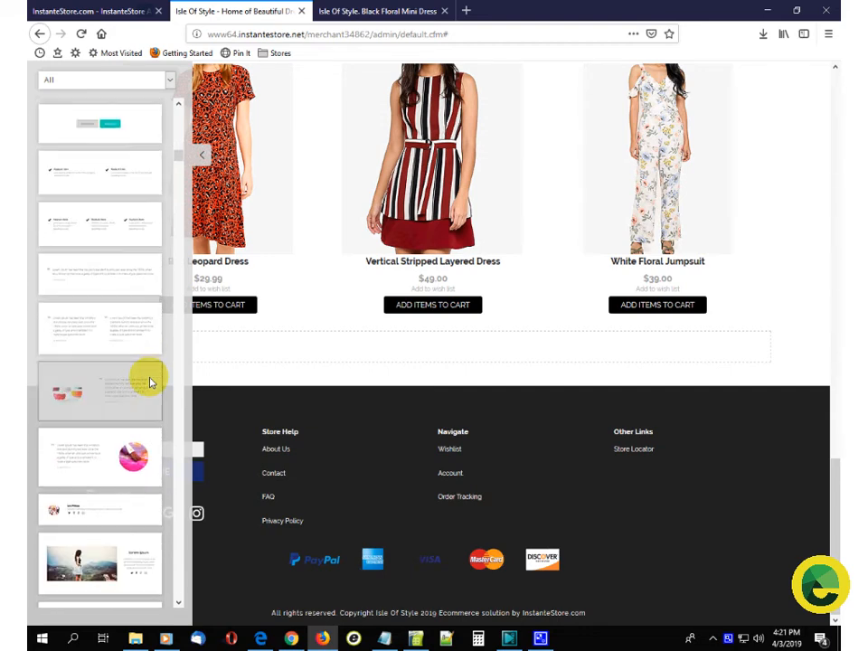
scroll(151, 382, "down", 10)
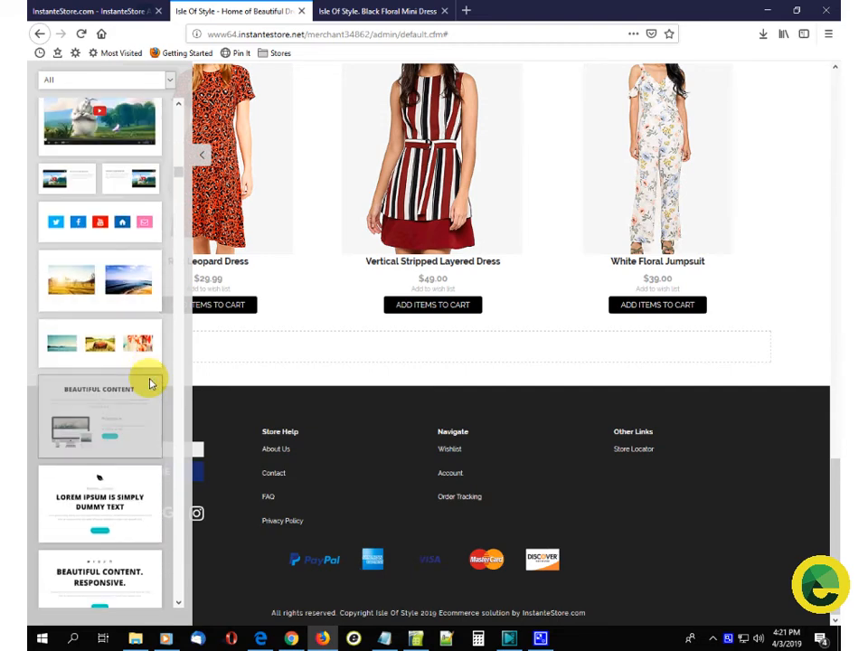
scroll(151, 384, "down", 10)
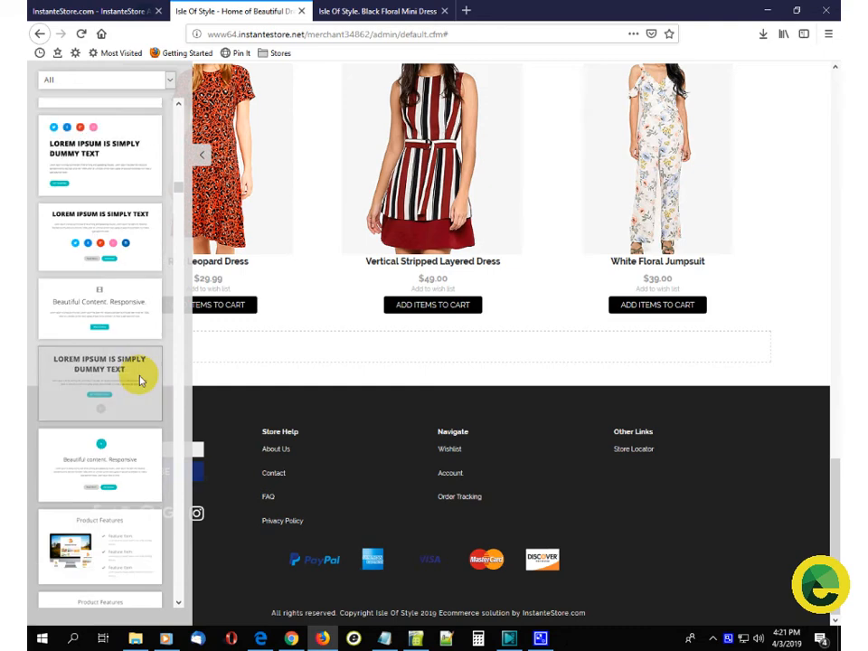
scroll(140, 380, "down", 4)
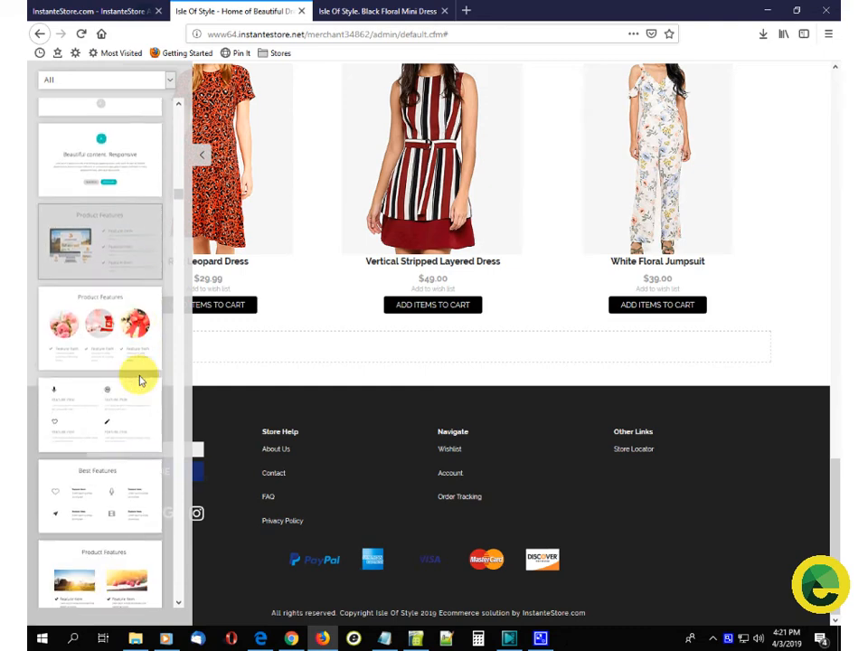
scroll(141, 380, "down", 8)
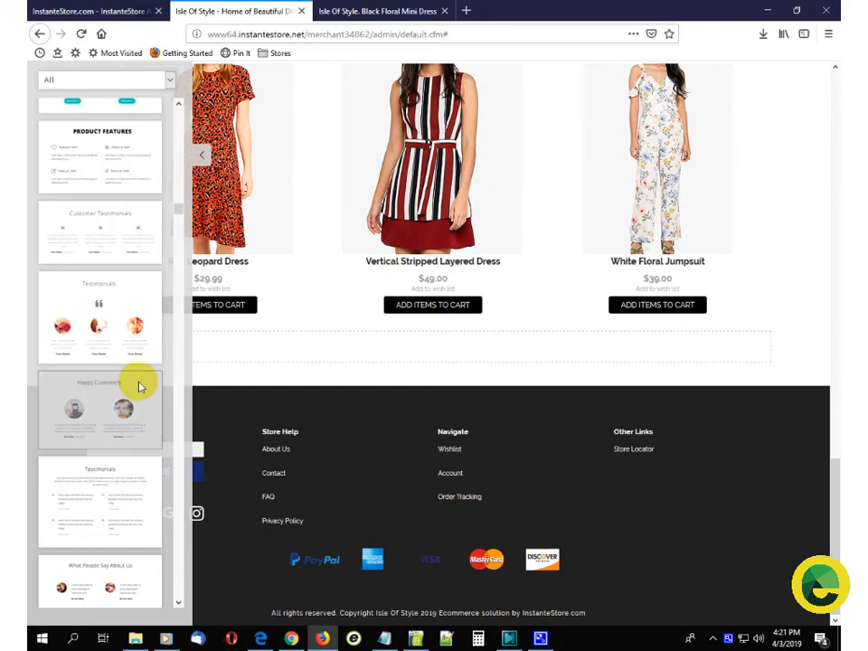
scroll(141, 362, "down", 1)
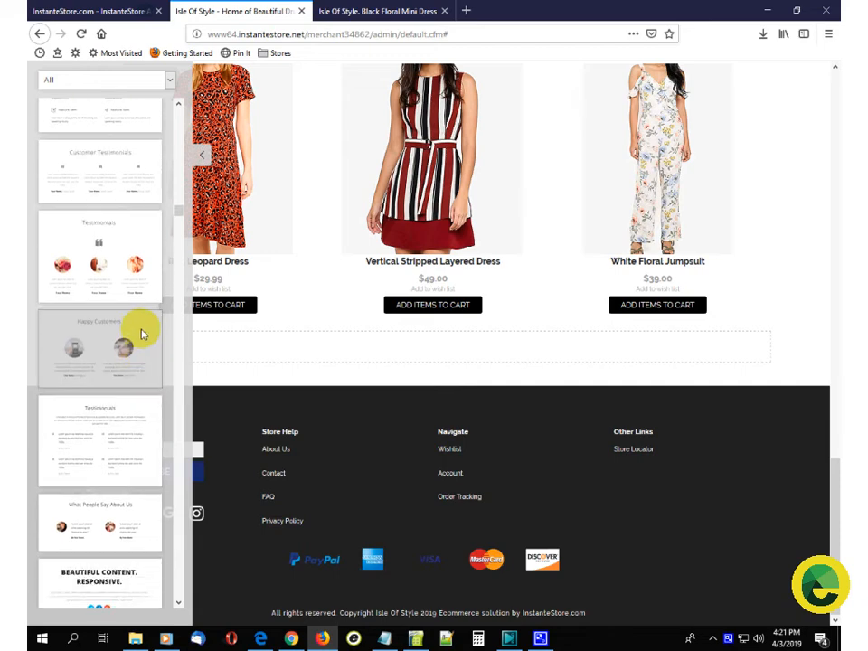
left_click_drag(142, 334, 301, 359)
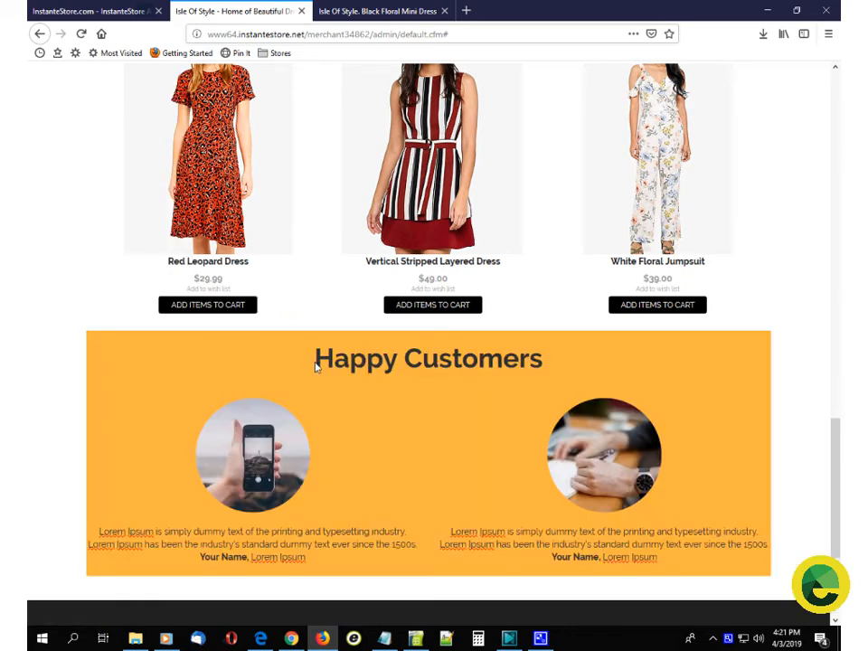
Replace the round phone picture in the "Happy Customers" block by uploading the Woman_face_180 image from the Misc_images folder
scroll(316, 366, "down", 3)
mouse_move(297, 332)
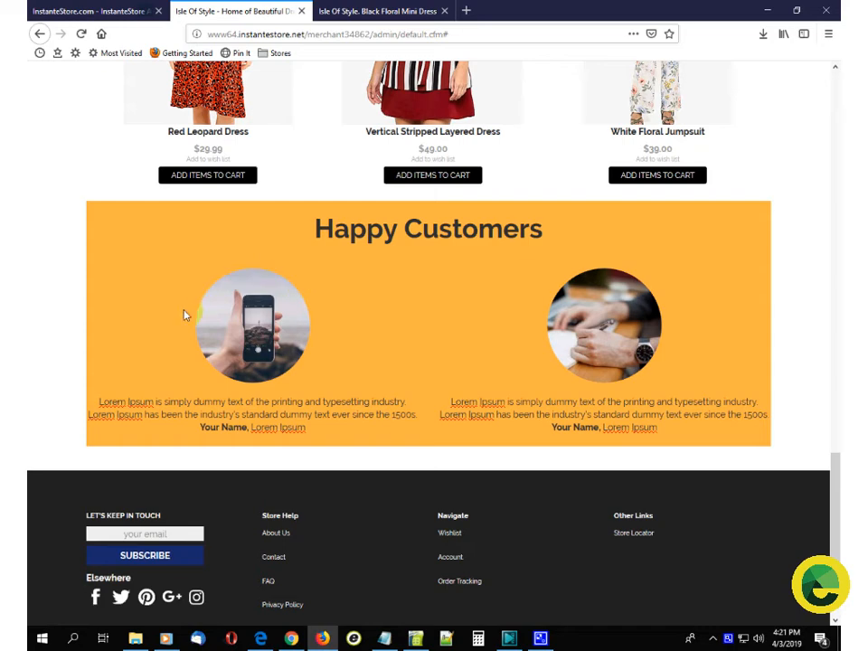
mouse_move(283, 304)
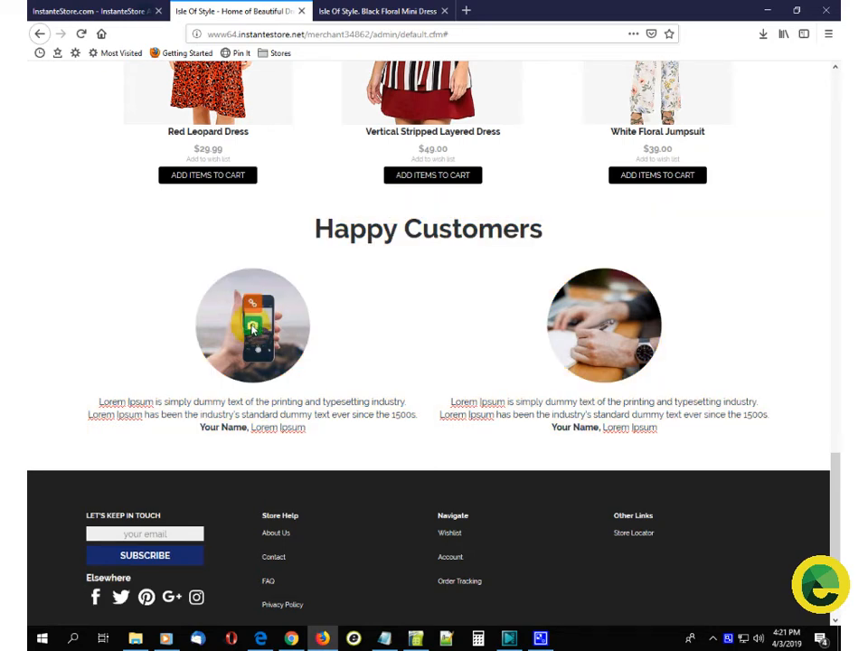
left_click(253, 331)
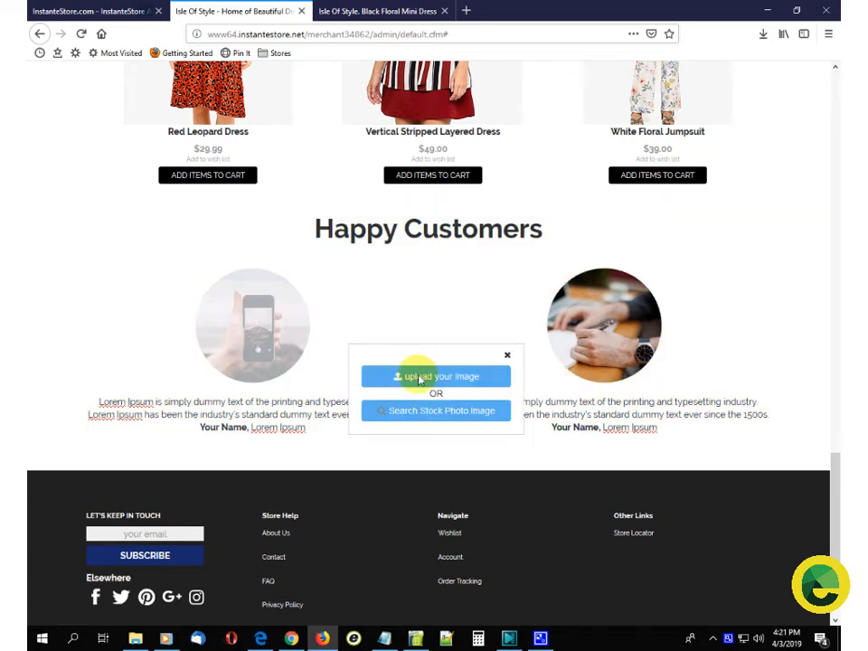
left_click(419, 377)
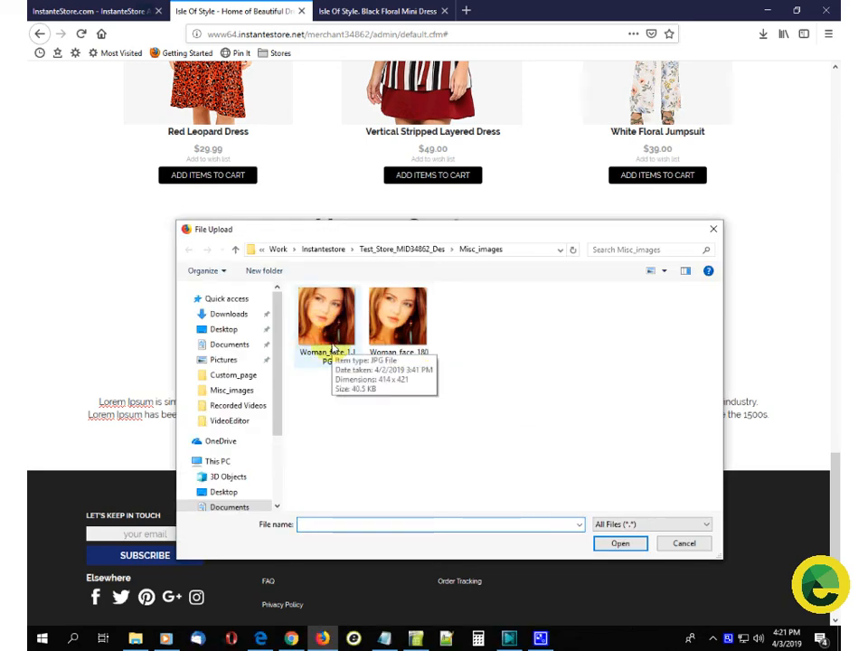
double_click(397, 331)
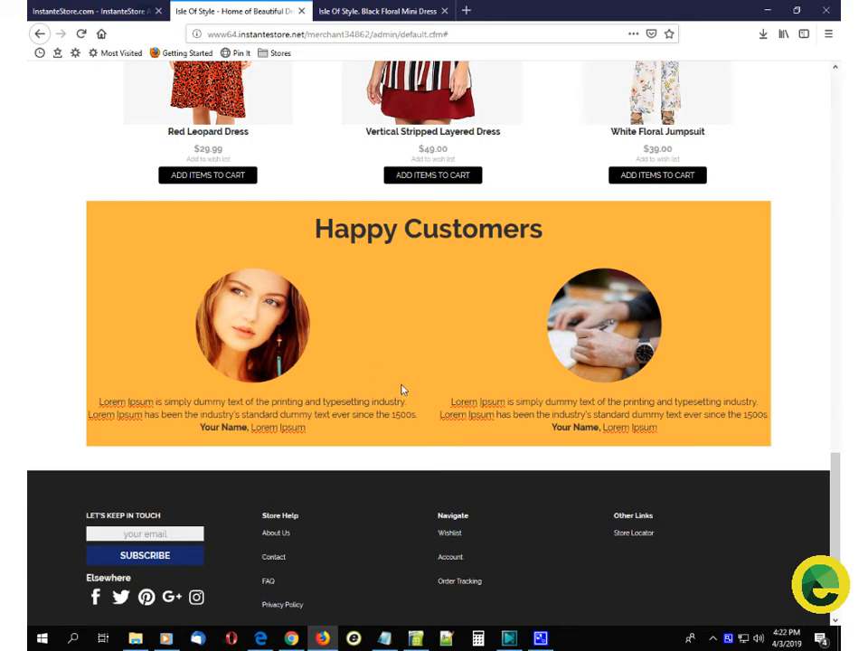
Select part of the testimonial text under the woman's picture without editing it, and collapse the content block library
left_click(220, 412)
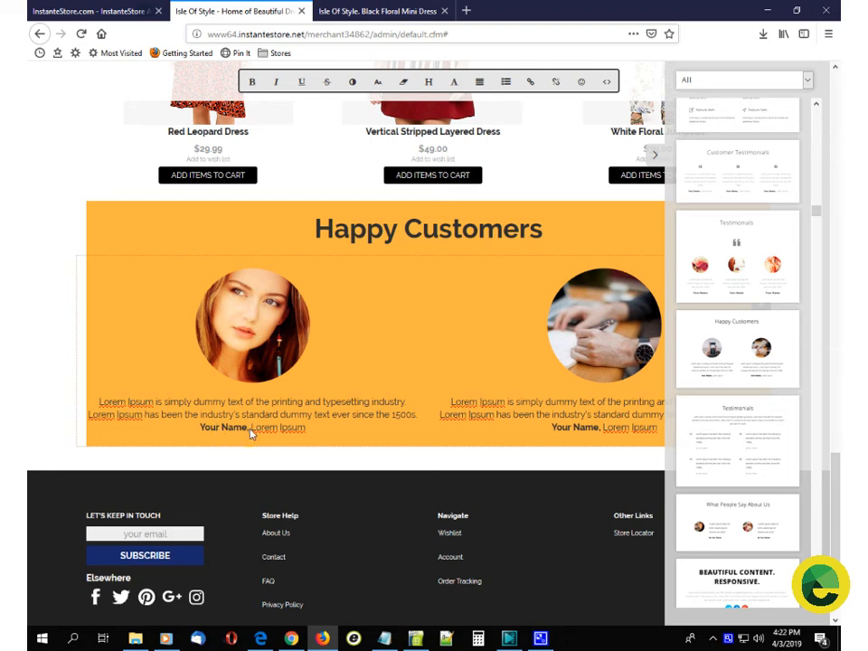
left_click_drag(253, 429, 324, 434)
left_click_drag(179, 407, 271, 415)
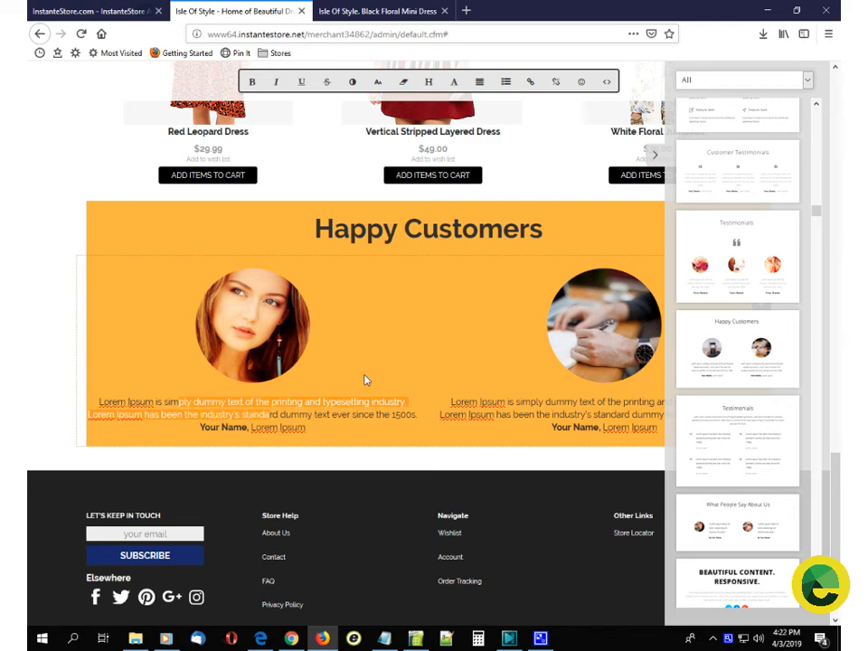
left_click(652, 152)
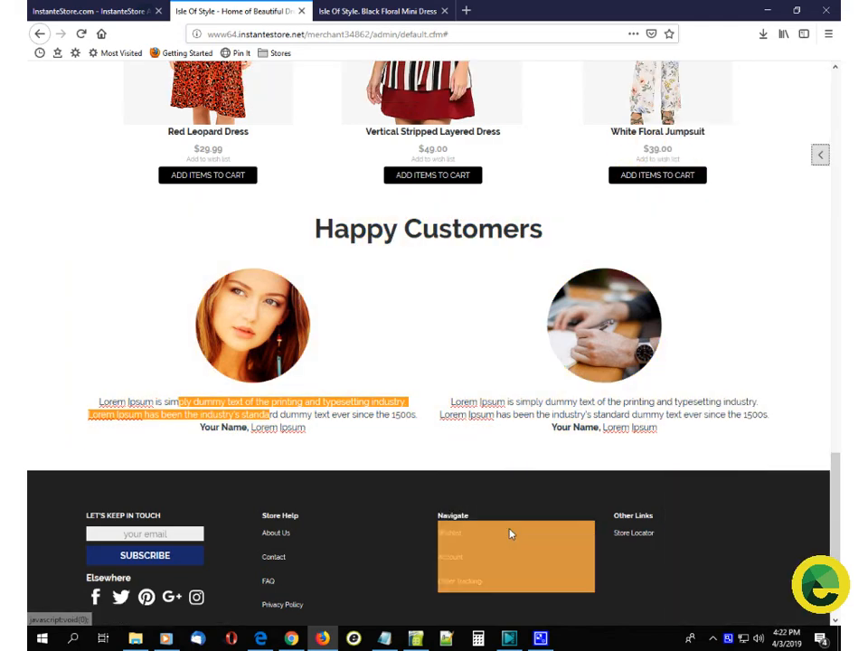
Reorder the footer's Store Help links so that Privacy Policy comes before FAQ, and close the link editor
scroll(573, 513, "down", 2)
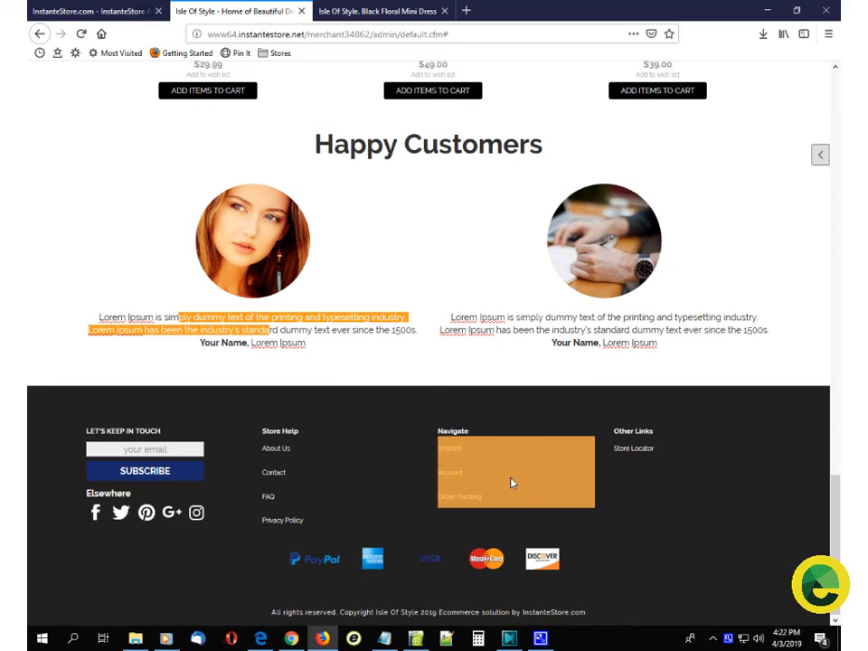
left_click(347, 481)
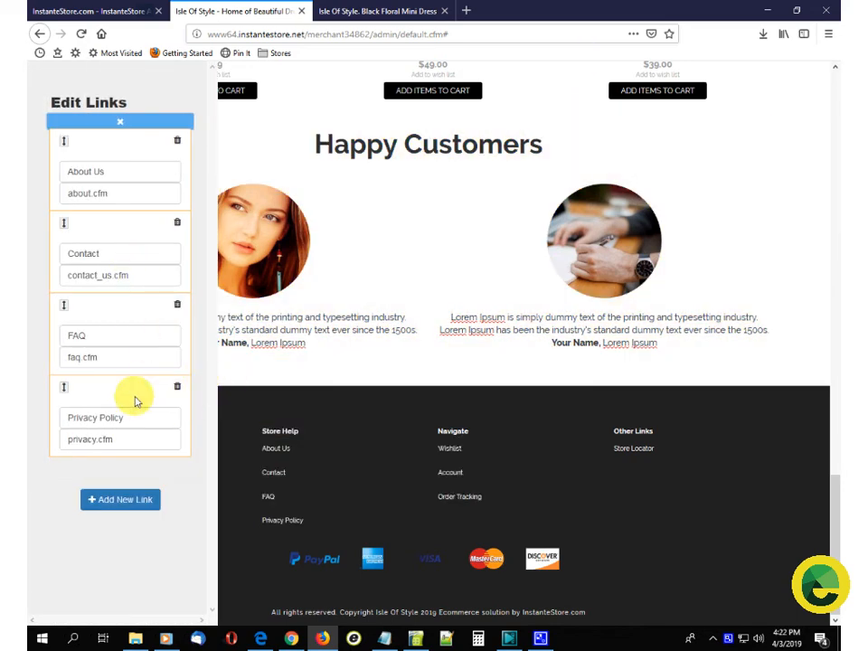
left_click_drag(64, 389, 67, 310)
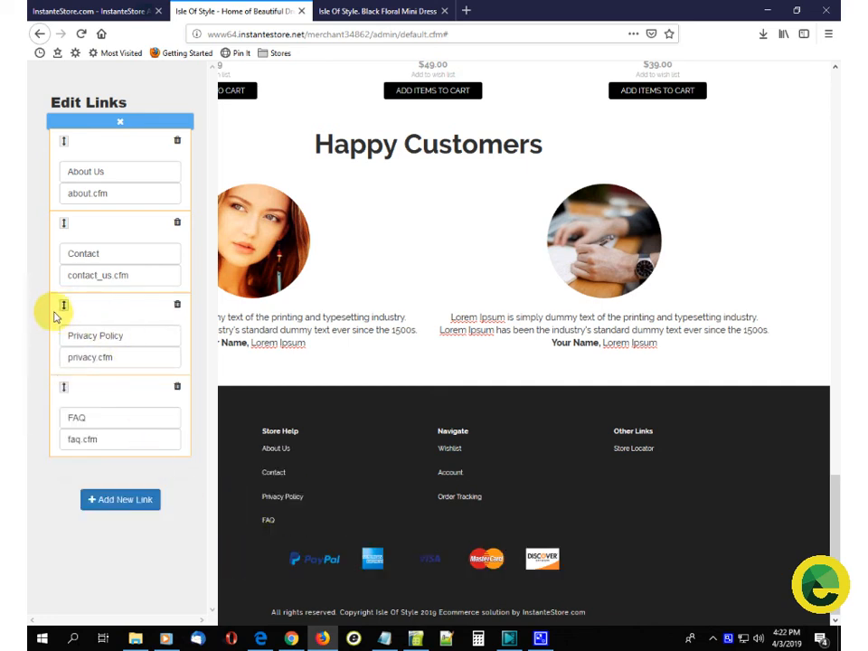
left_click_drag(64, 305, 74, 402)
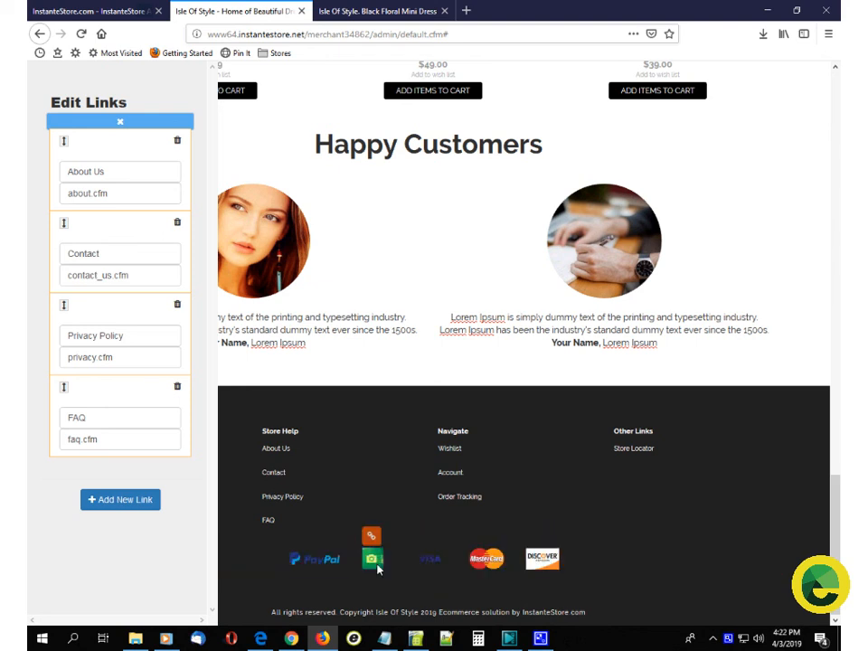
left_click(239, 523)
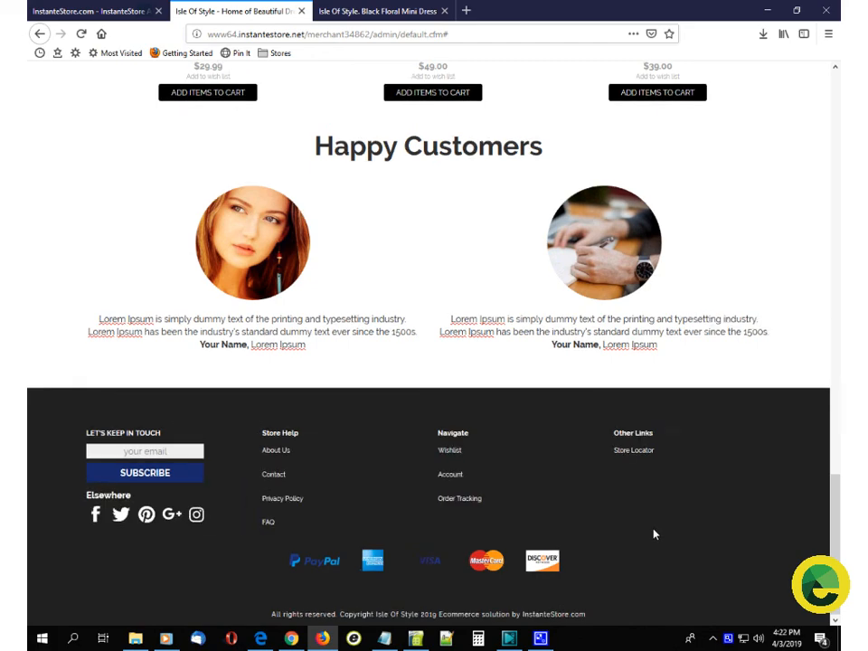
Return to the top of the home page being edited
scroll(653, 532, "up", 10)
scroll(653, 516, "up", 5)
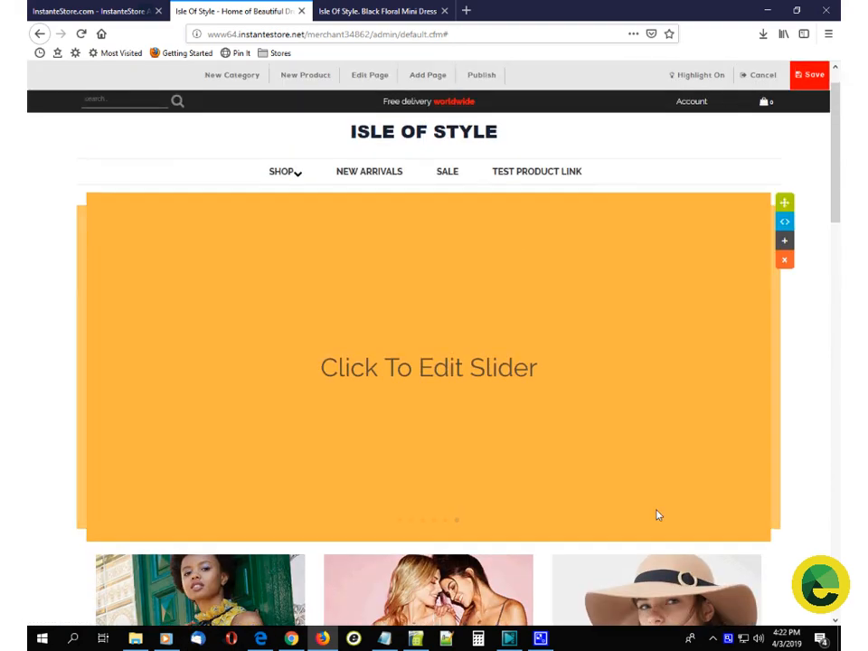